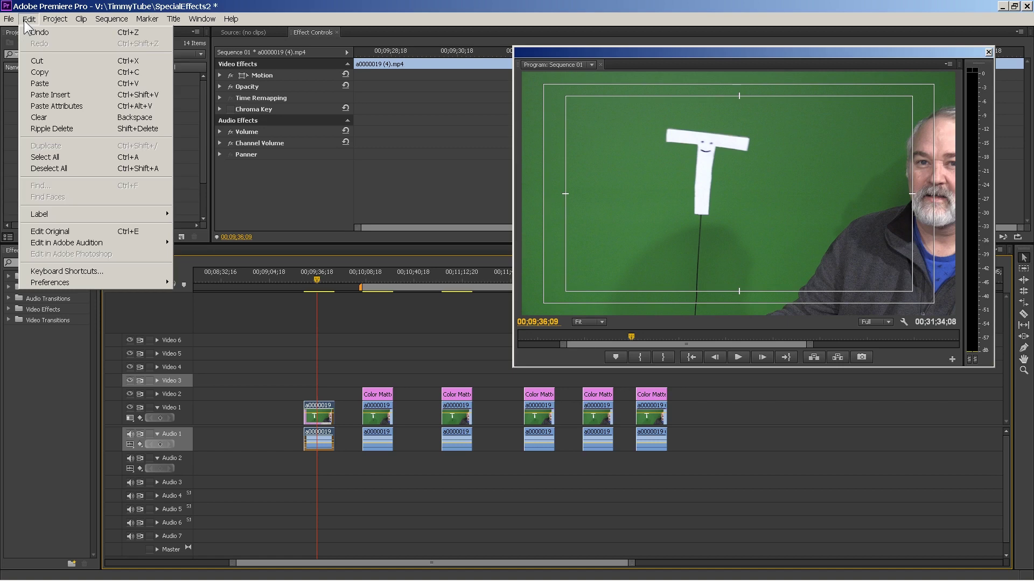
mouse_move(9, 23)
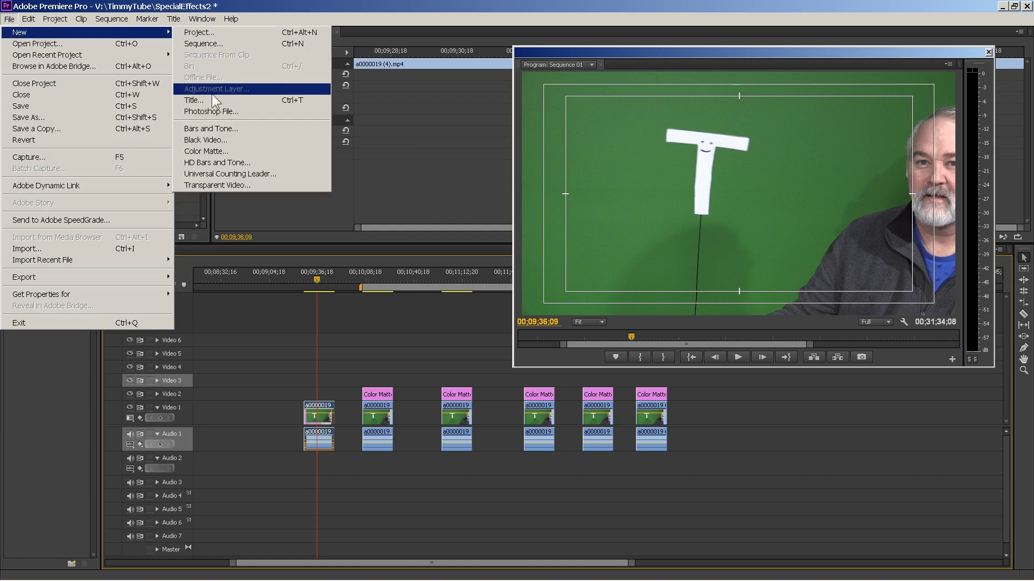
left_click(224, 152)
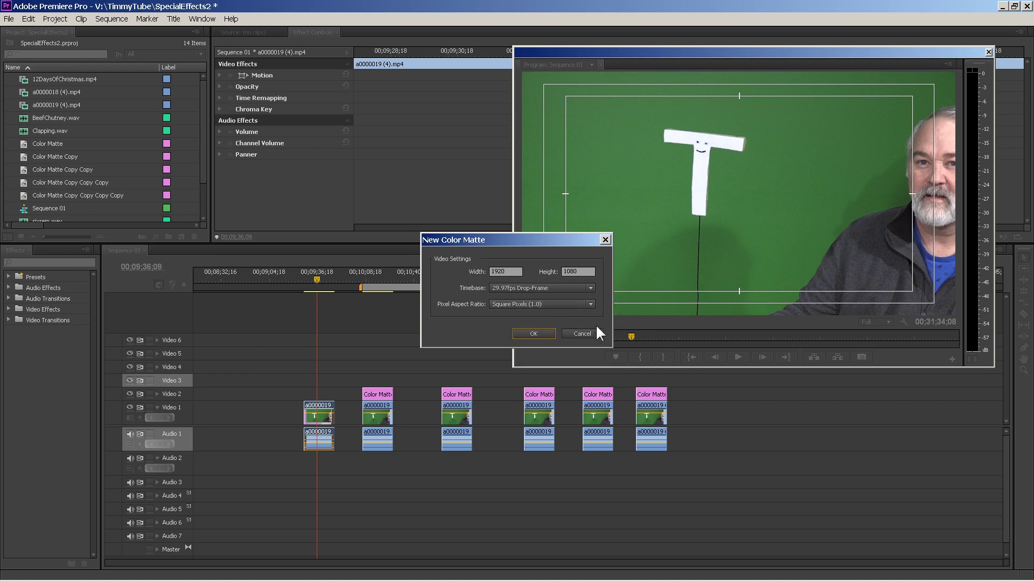
left_click(534, 335)
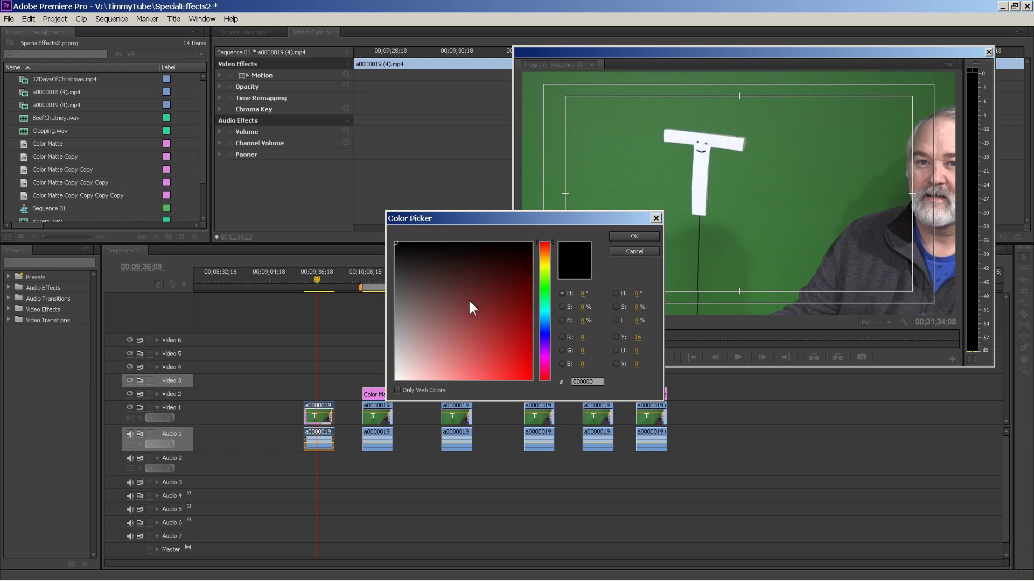
left_click(634, 251)
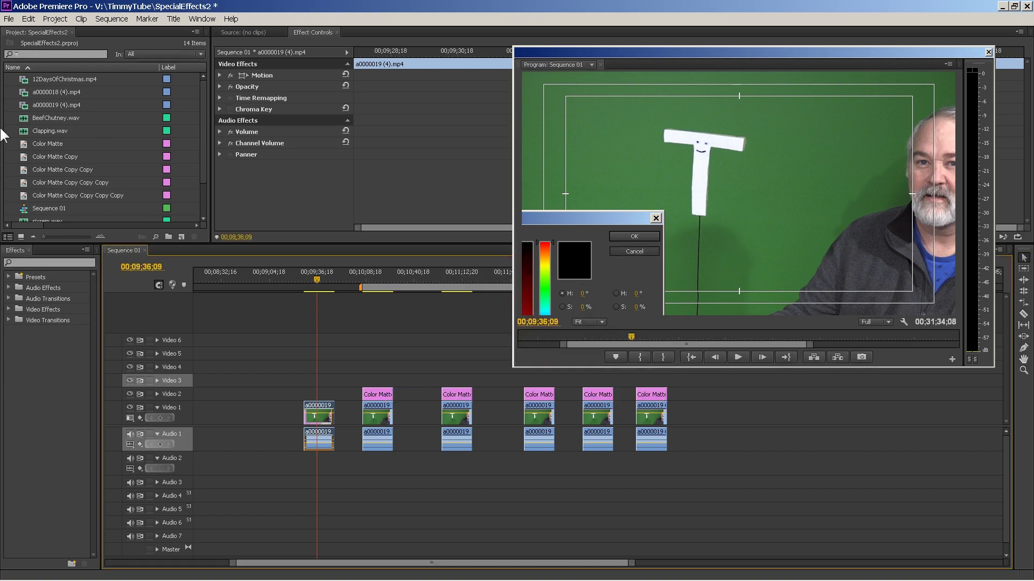
Place the existing Color Matte on Video 2 above the start of the first green-screen clip.
left_click_drag(24, 141, 305, 389)
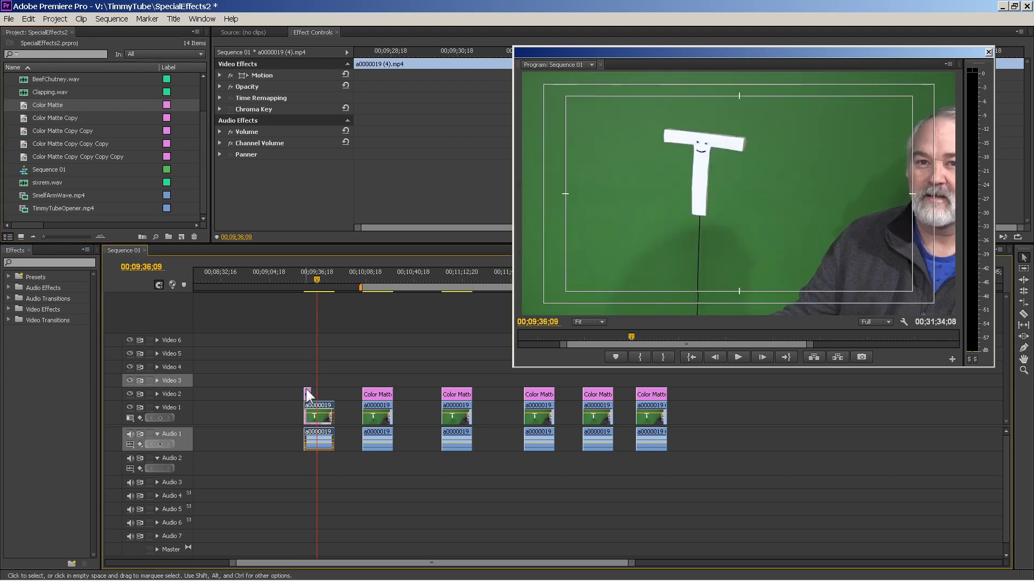
Inspect the colour, opacity and blend mode of the color matte above the second green-screen clip.
left_click(372, 272)
left_click(381, 396)
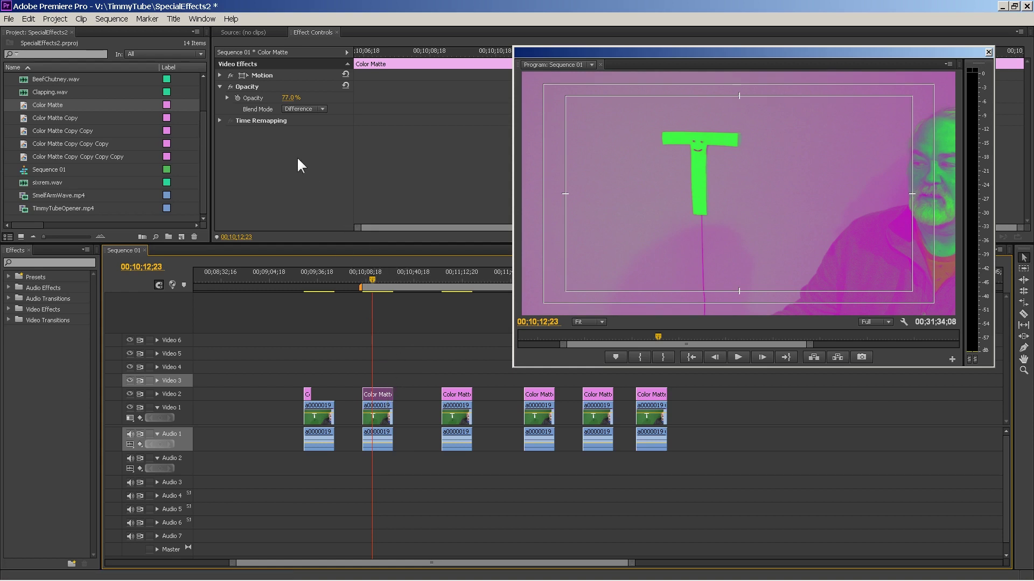
double_click(382, 394)
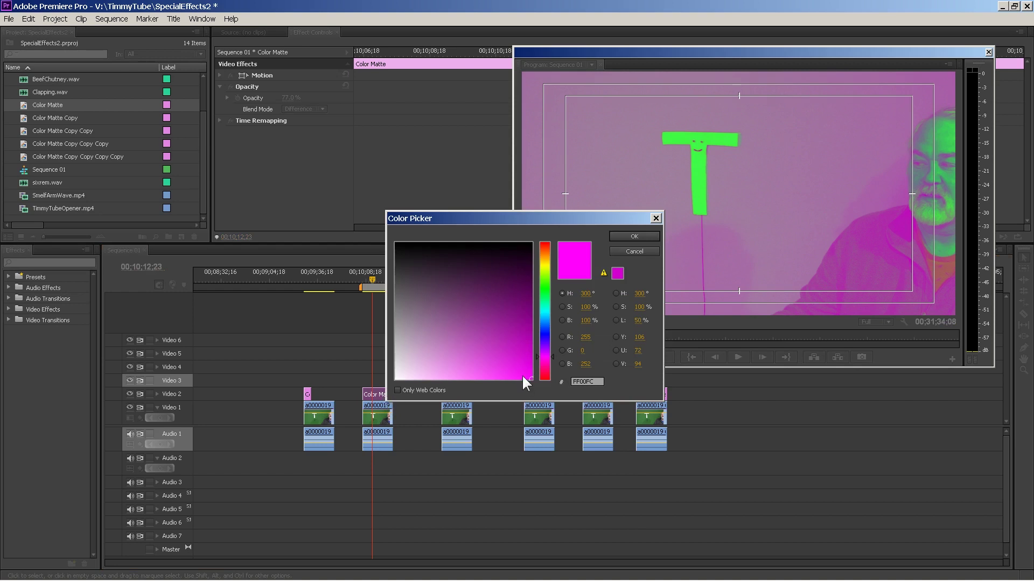
left_click(634, 236)
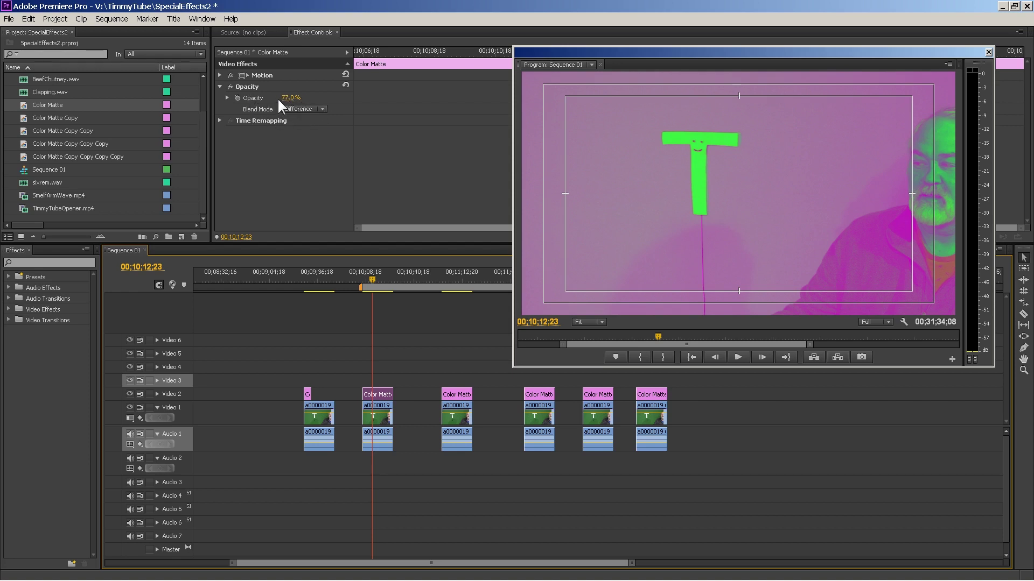
left_click(323, 109)
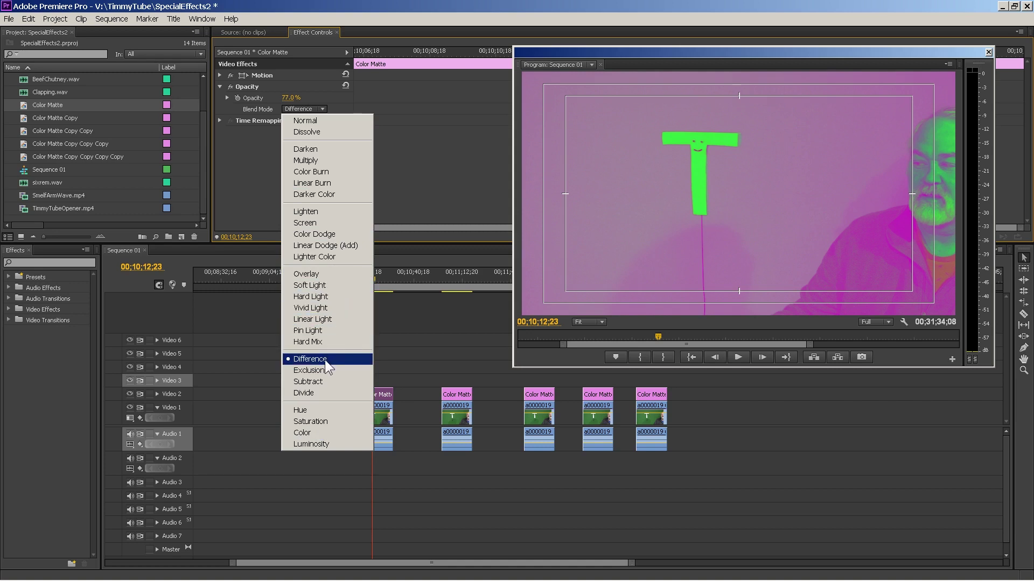
left_click(251, 191)
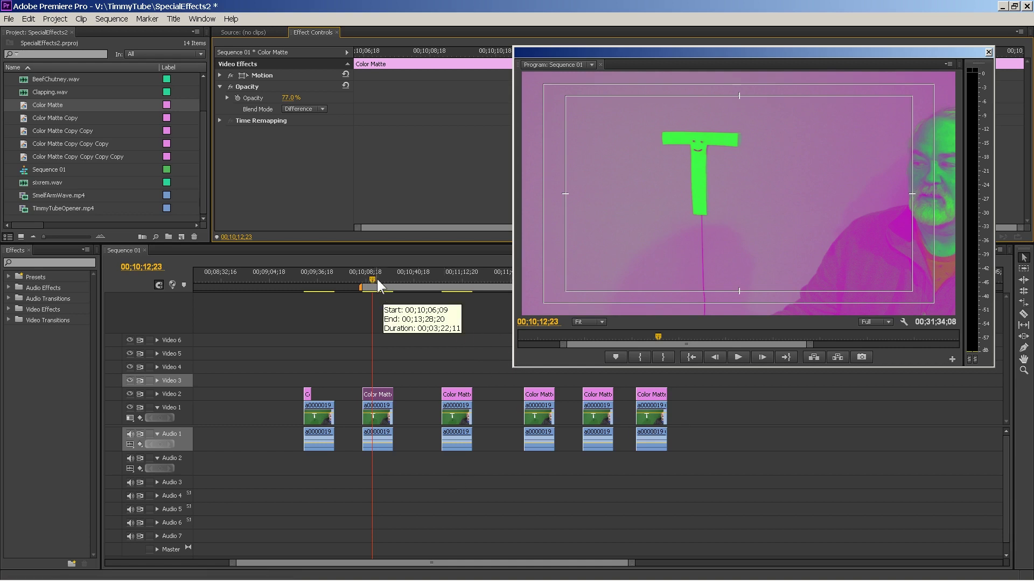
Examine the blended result and matte colour over the third, fourth and fifth green-screen clips in turn.
left_click_drag(373, 276, 458, 274)
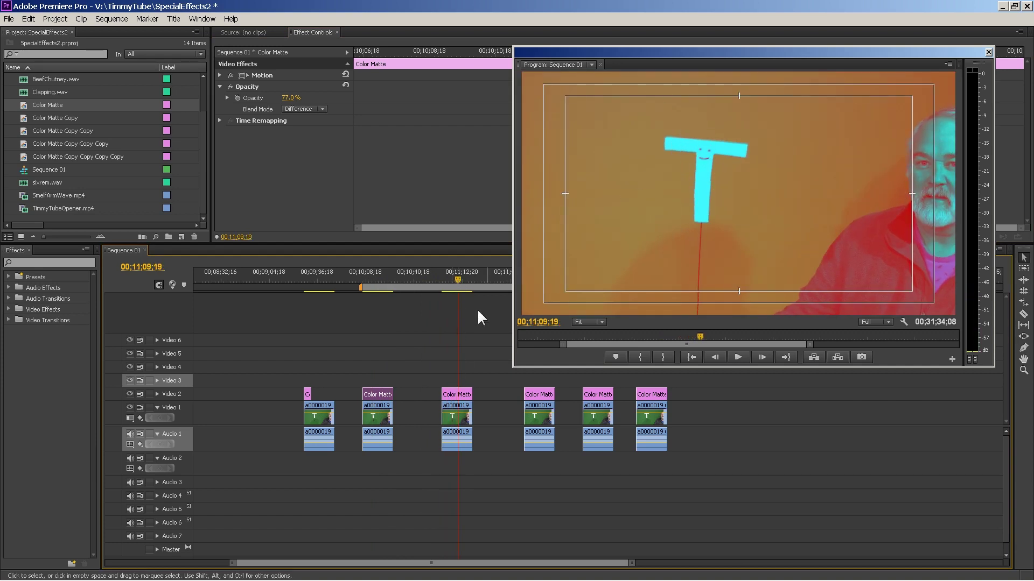
double_click(458, 397)
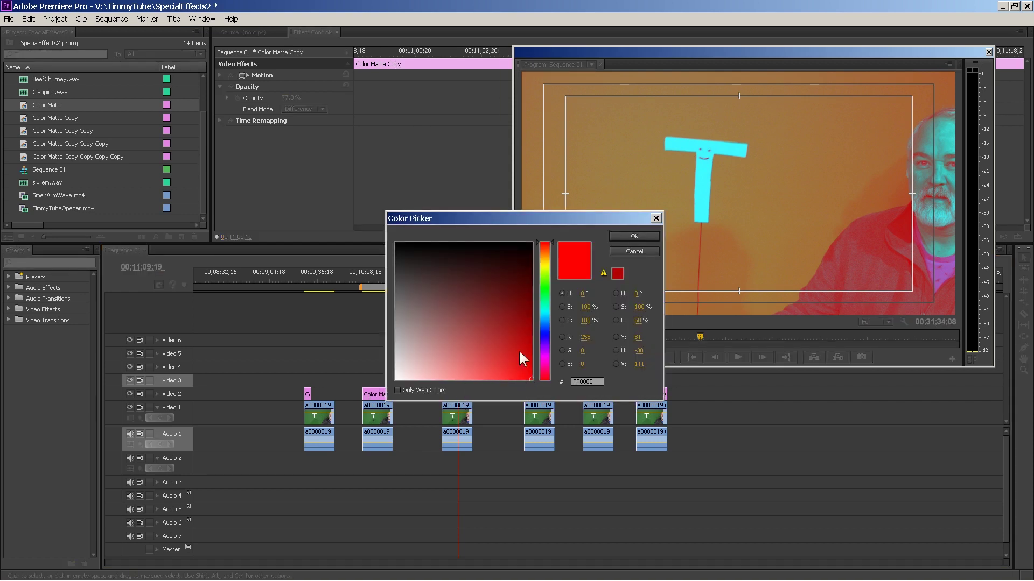
left_click(648, 253)
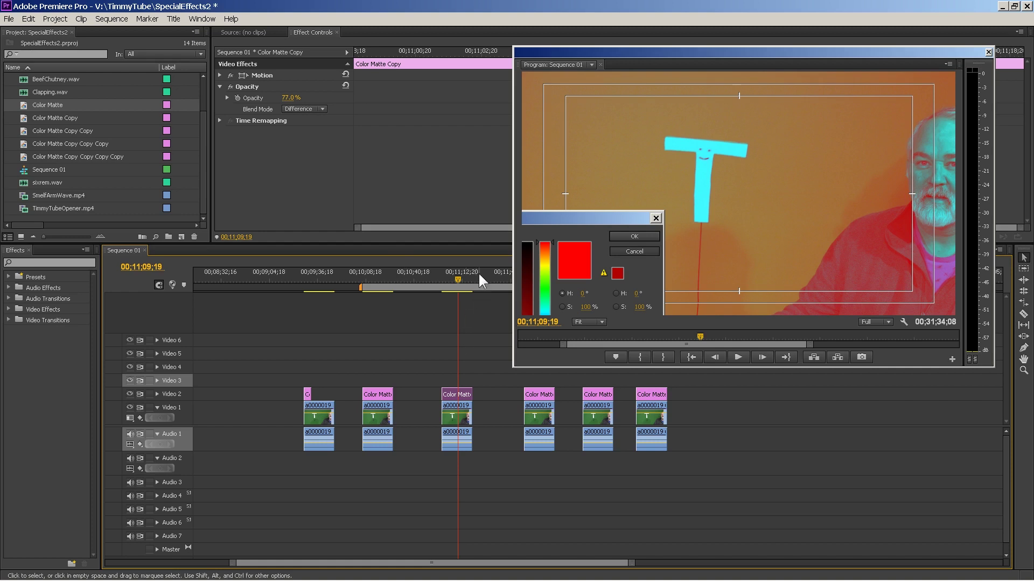
left_click_drag(486, 270, 542, 268)
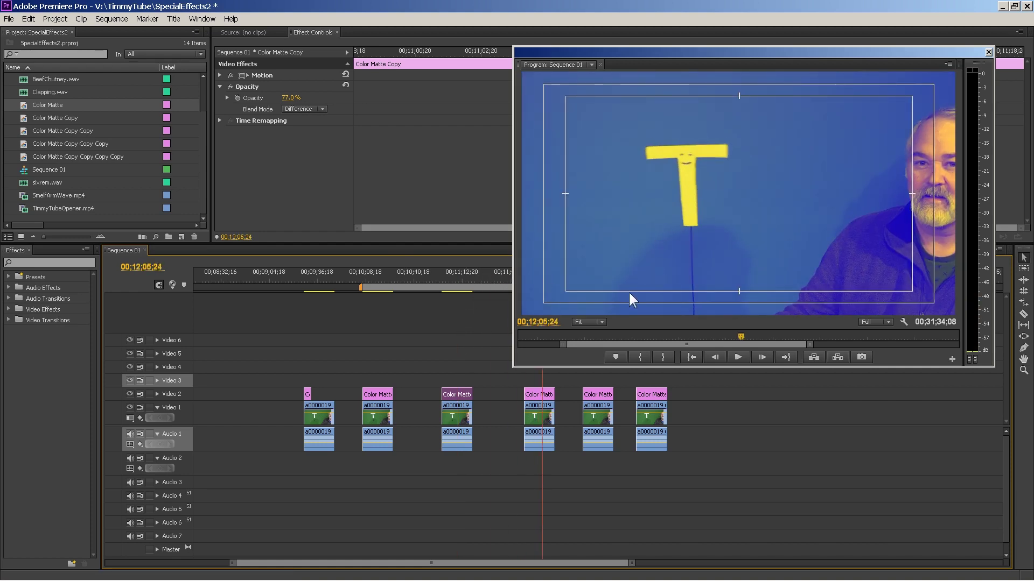
left_click(542, 399)
double_click(543, 399)
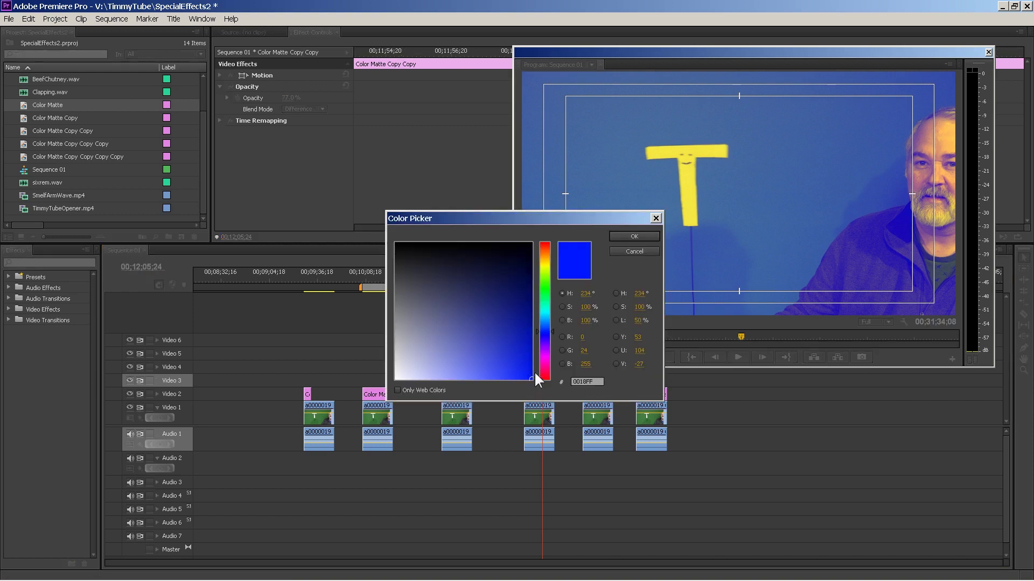
left_click(625, 251)
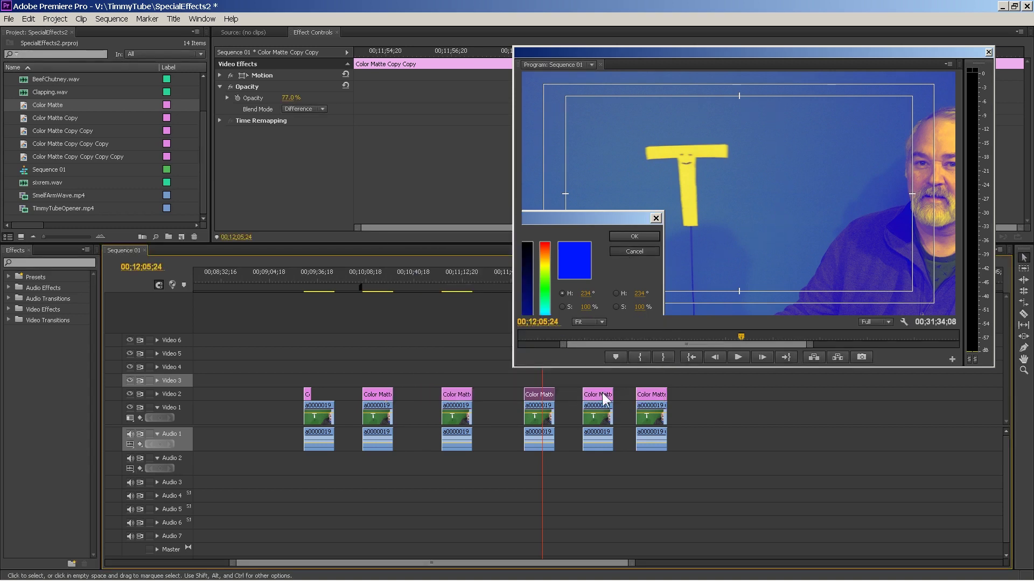
left_click(500, 273)
left_click_drag(500, 272, 599, 275)
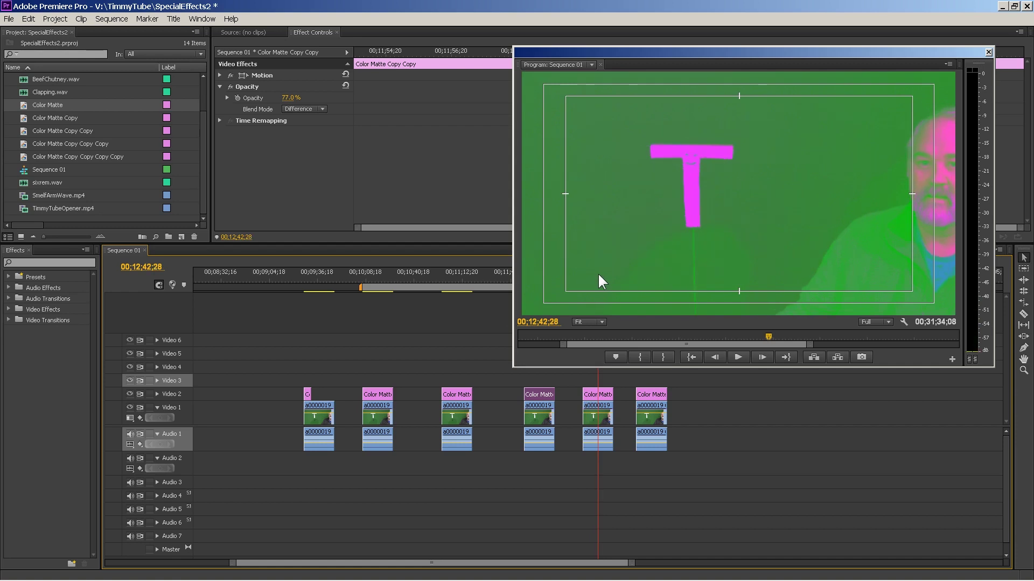
double_click(598, 396)
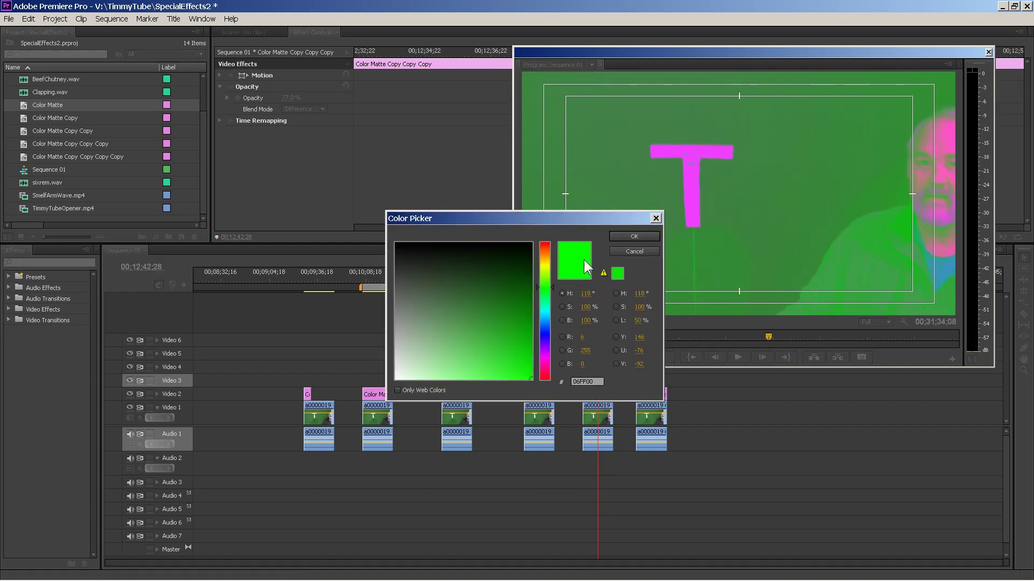
left_click(645, 251)
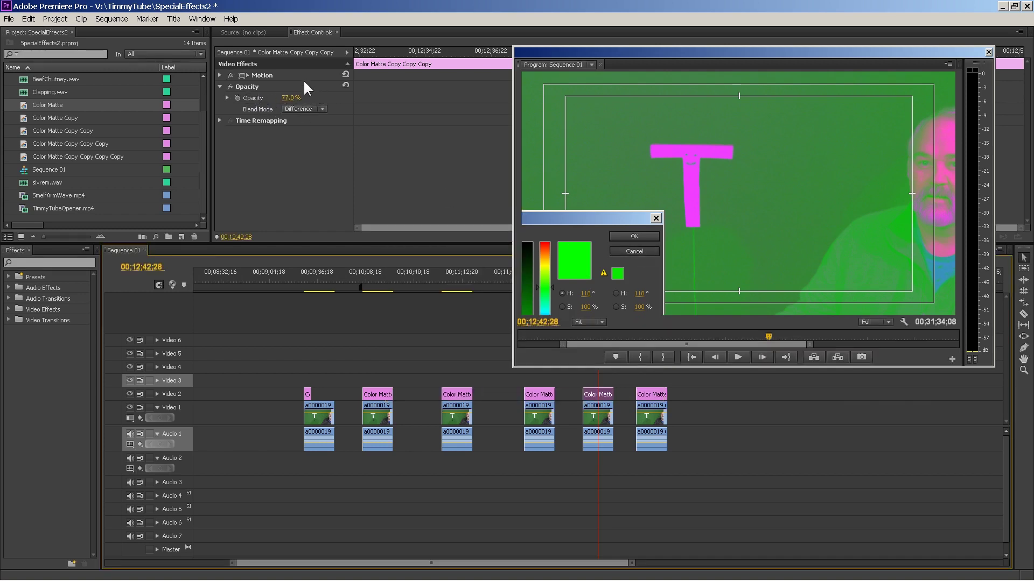
Copy the Opacity effect settings from the color matte above the fifth clip.
left_click(286, 83)
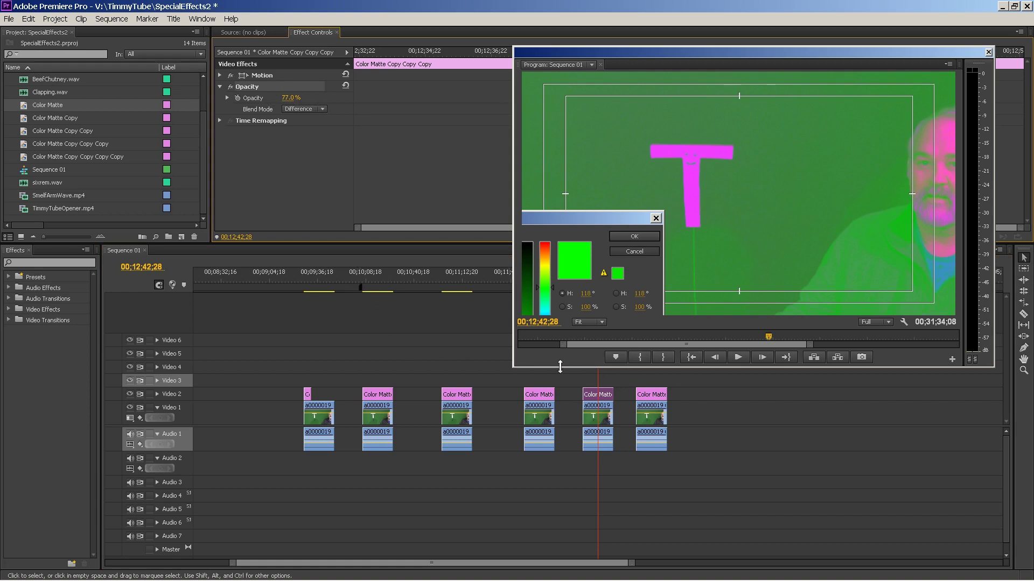
left_click_drag(289, 99, 291, 99)
left_click(290, 98)
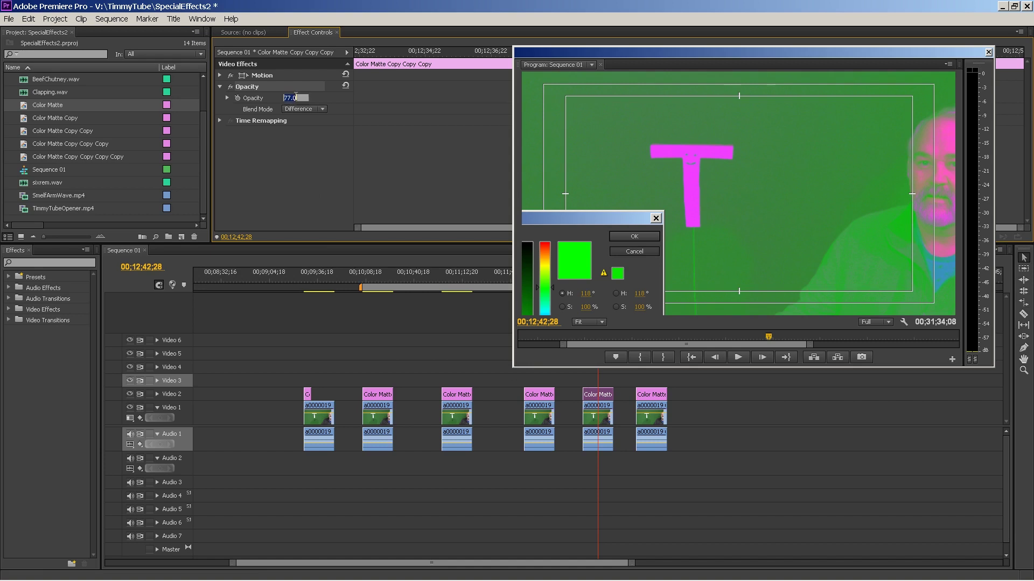
right_click(290, 98)
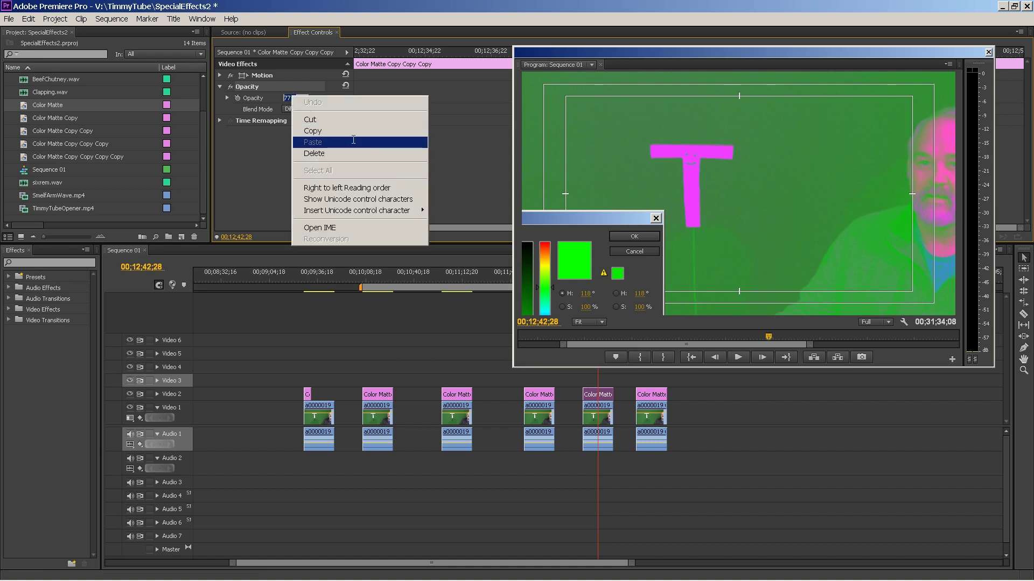
left_click(312, 131)
left_click(254, 144)
right_click(283, 84)
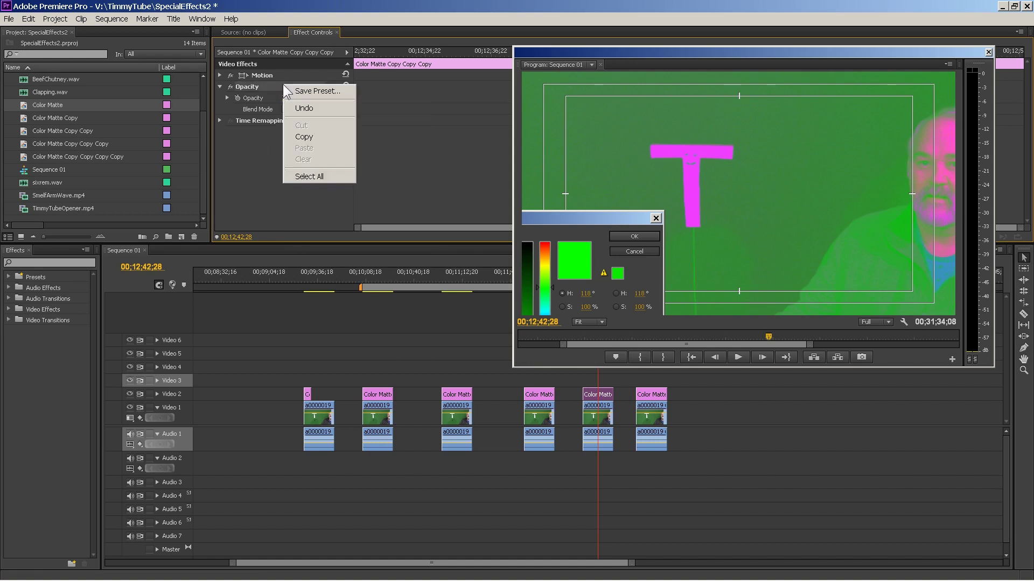
left_click(293, 138)
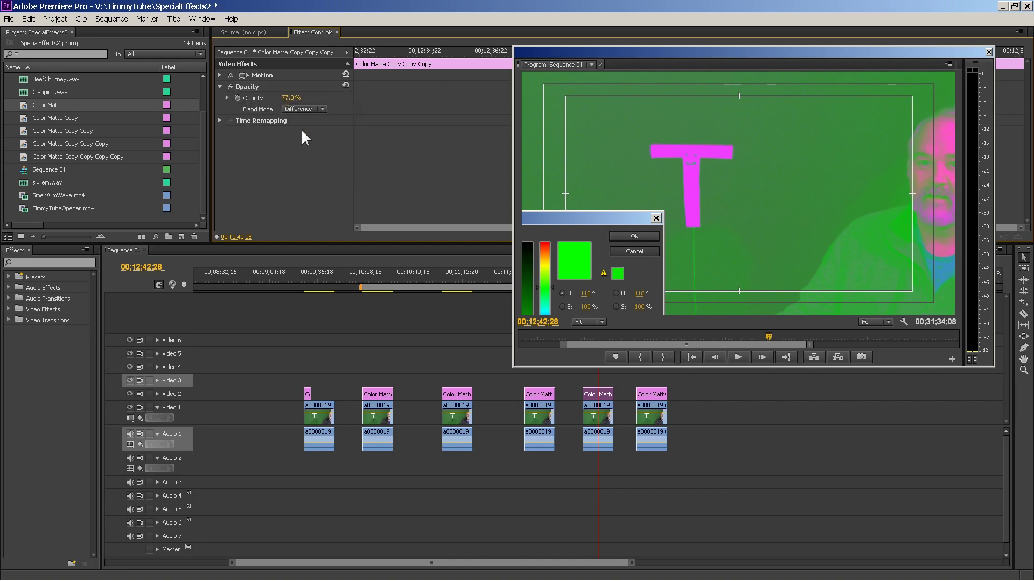
right_click(458, 403)
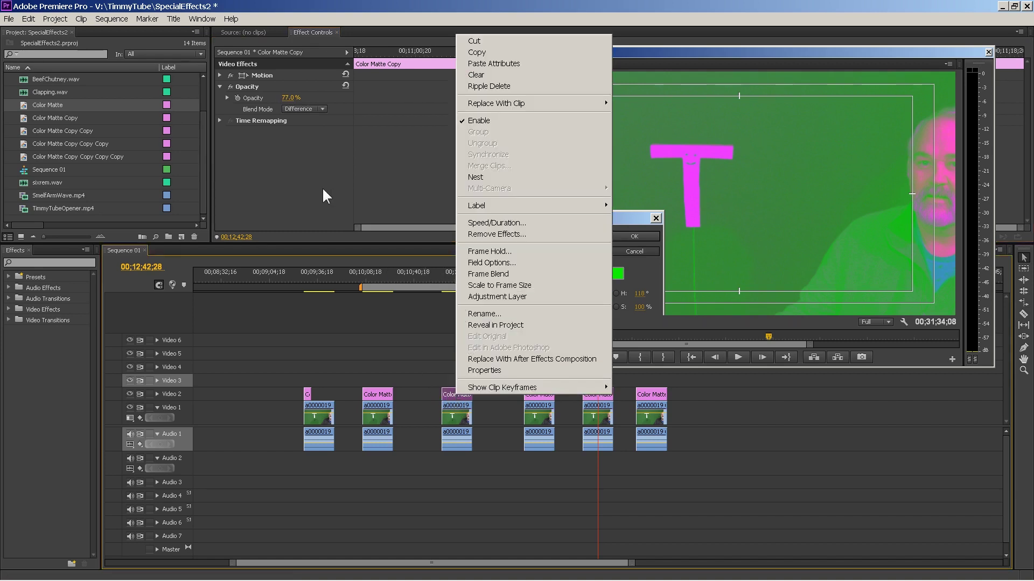
right_click(285, 181)
right_click(284, 181)
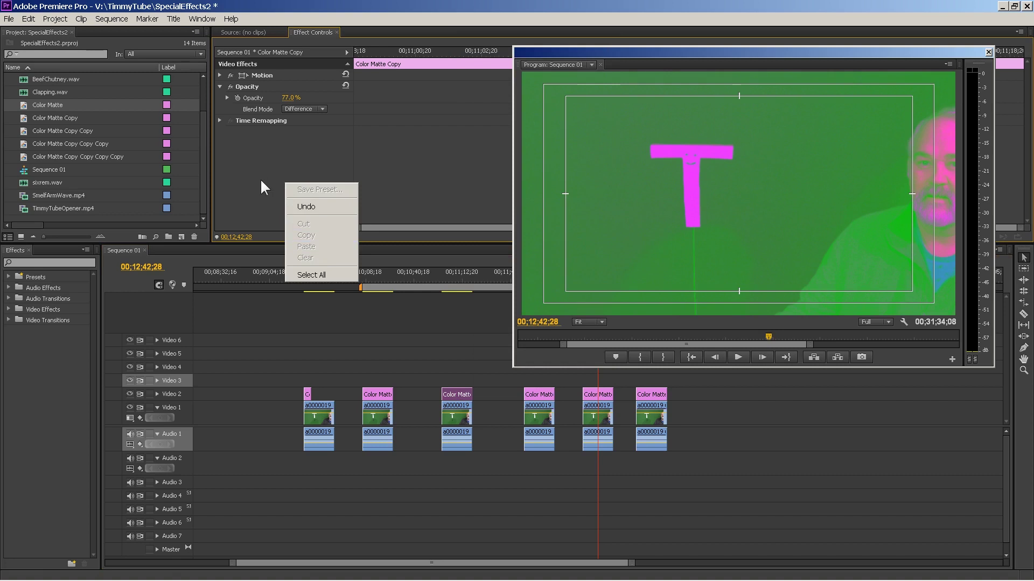
left_click(261, 182)
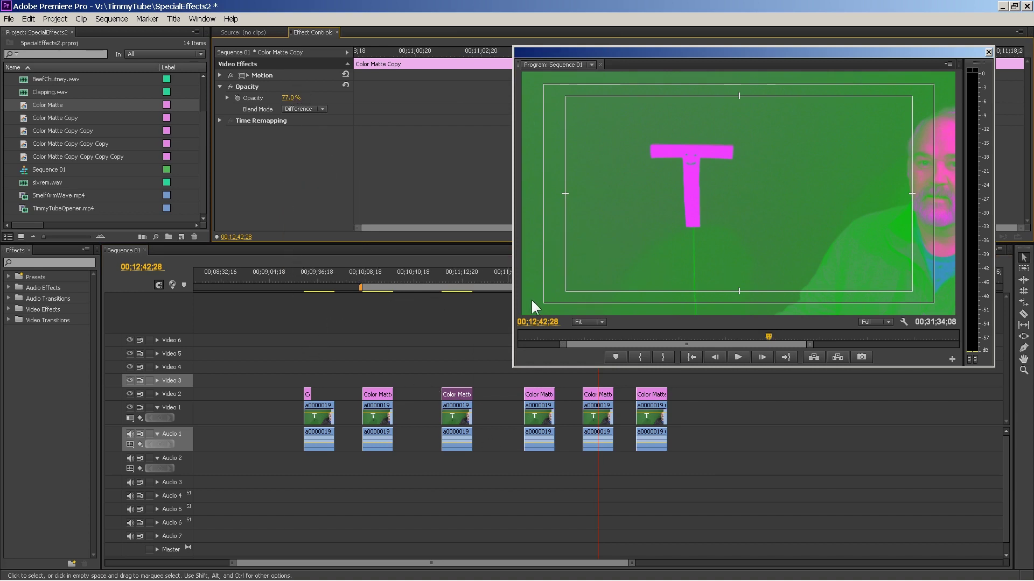
Cut the short color matte above the first green-screen clip from Video 2.
left_click(308, 394)
right_click(308, 395)
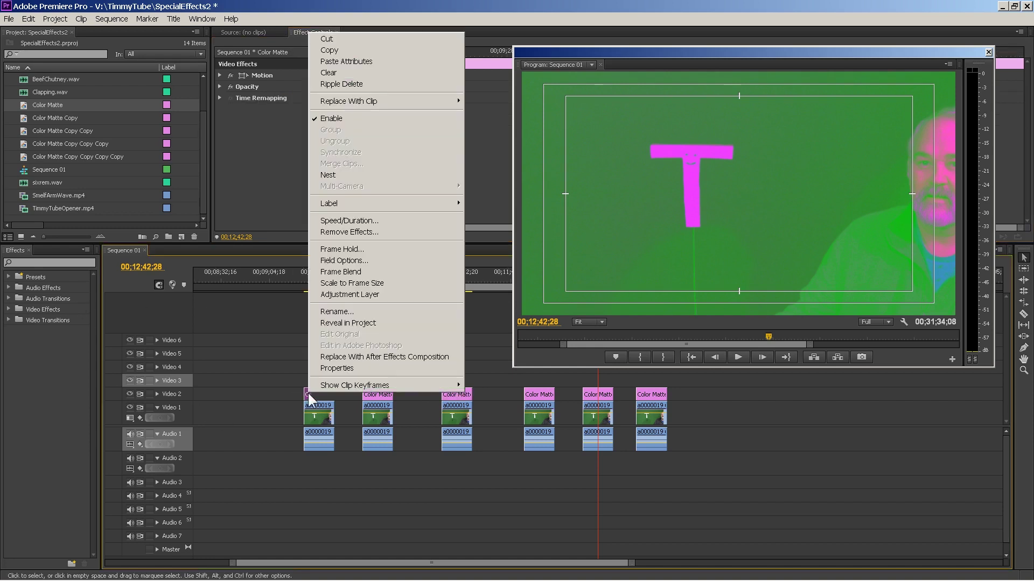
left_click(364, 40)
Examine the blended result and matte colour over the last green-screen clip.
left_click(492, 279)
left_click_drag(493, 279, 645, 280)
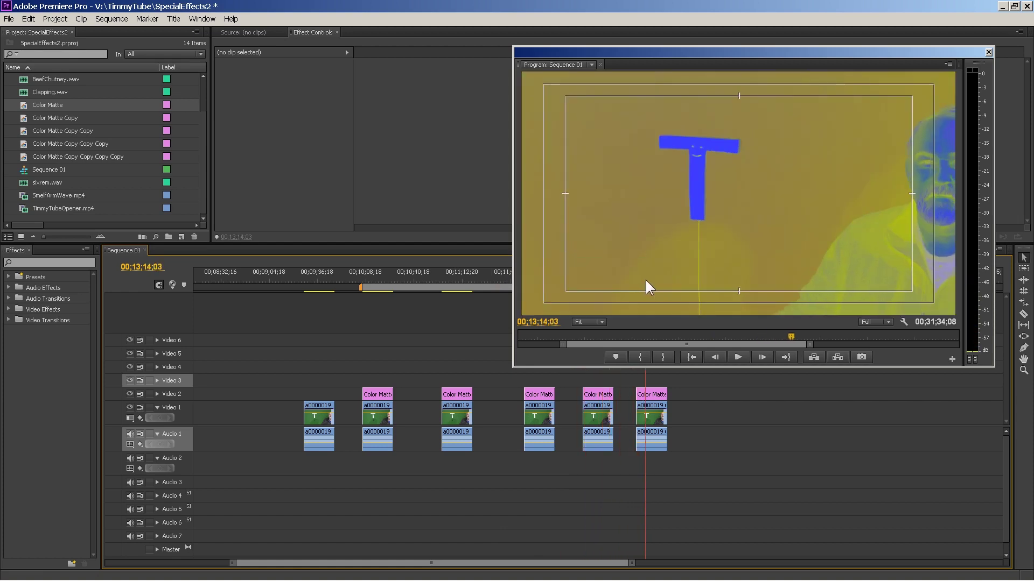
double_click(654, 395)
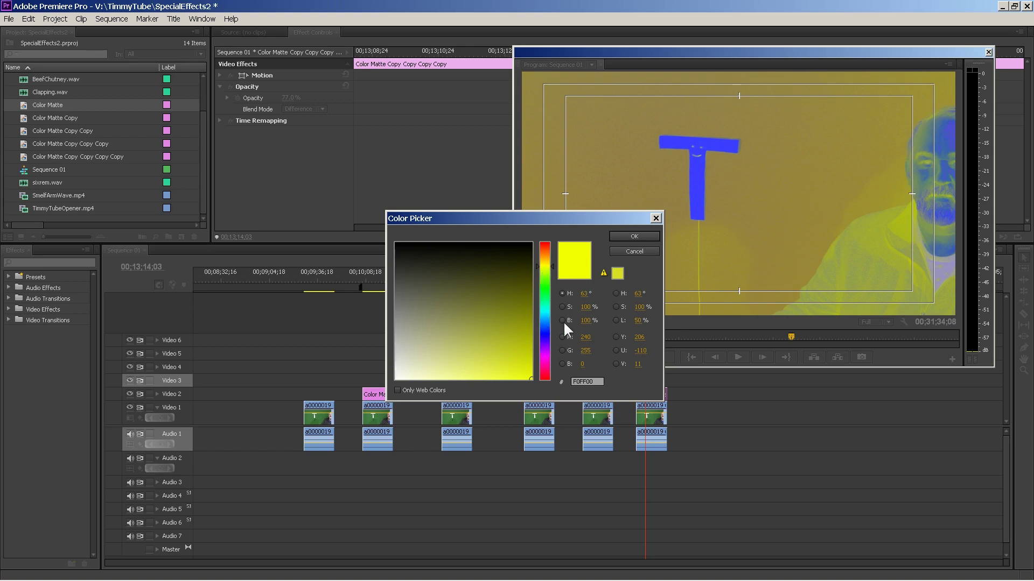
left_click(636, 250)
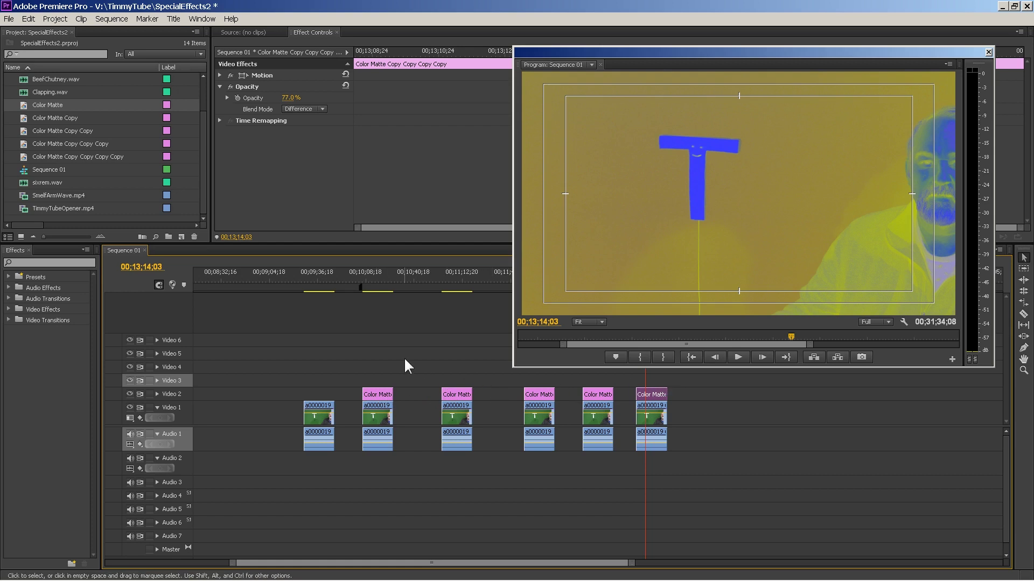
Close the gaps between the six green-screen clips, moving each one together with its color matte so they sit end to end with the second clip.
left_click(414, 324)
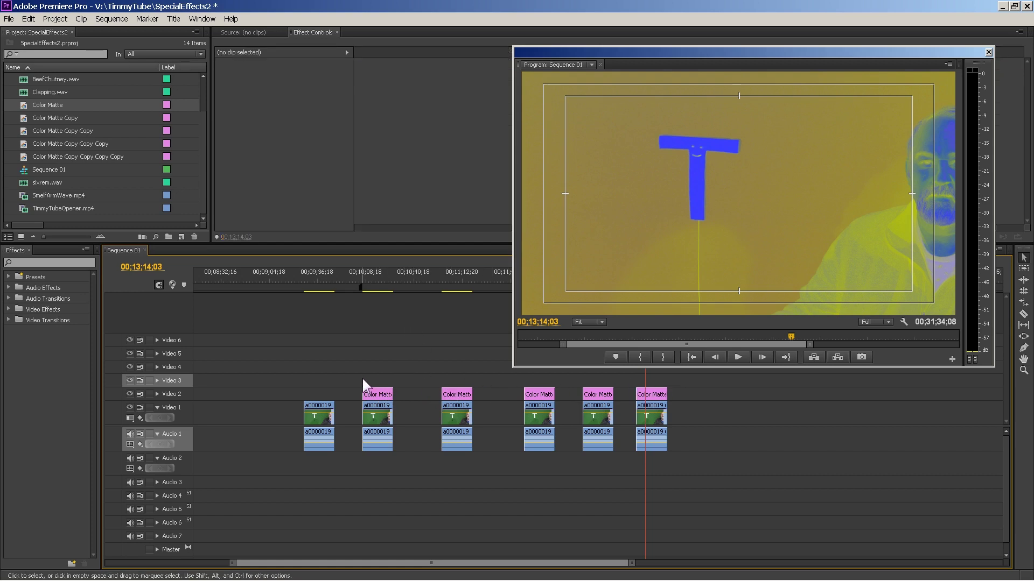
left_click_drag(323, 413, 347, 413)
left_click_drag(427, 364, 480, 448)
left_click_drag(466, 399, 418, 401)
left_click_drag(494, 377, 539, 435)
left_click_drag(544, 397, 448, 403)
left_click_drag(565, 377, 613, 452)
left_click_drag(603, 400, 475, 401)
left_click_drag(635, 393, 668, 451)
left_click_drag(656, 403, 506, 405)
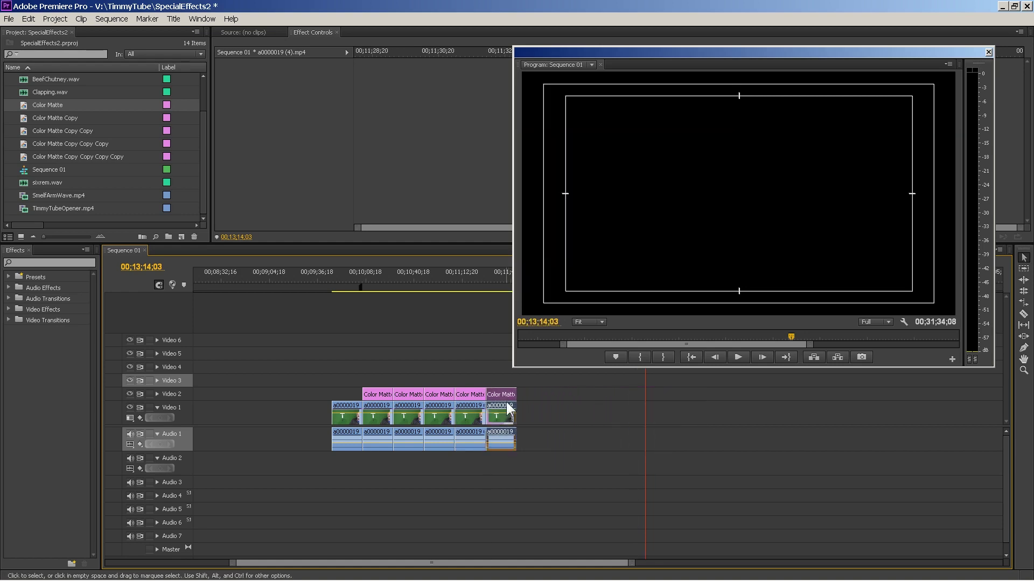
Extend the start of the work area to the first clip and move the floating Program monitor aside to uncover more of the timeline.
left_click_drag(360, 287, 330, 290)
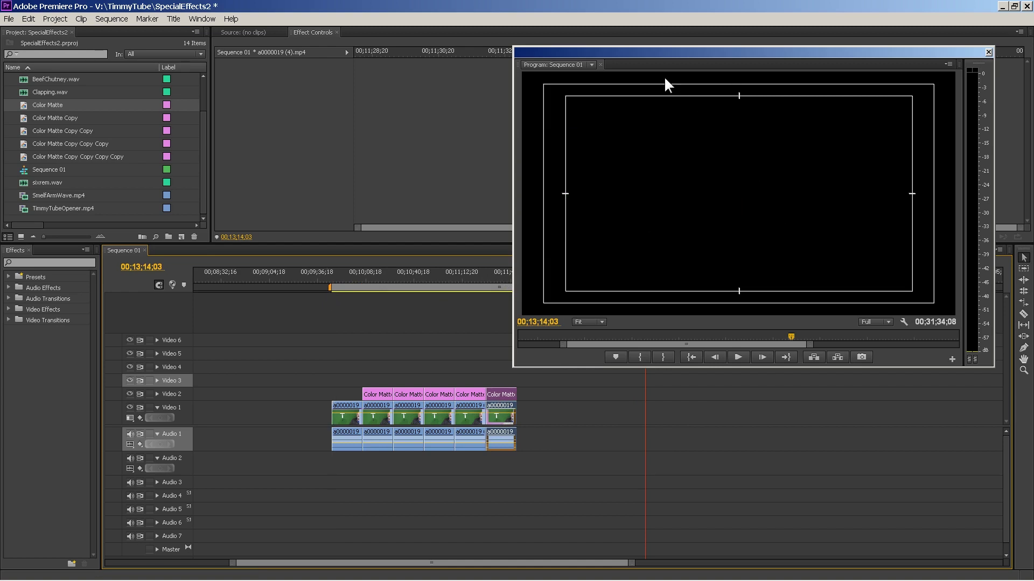
left_click(644, 51)
left_click_drag(797, 42, 796, 39)
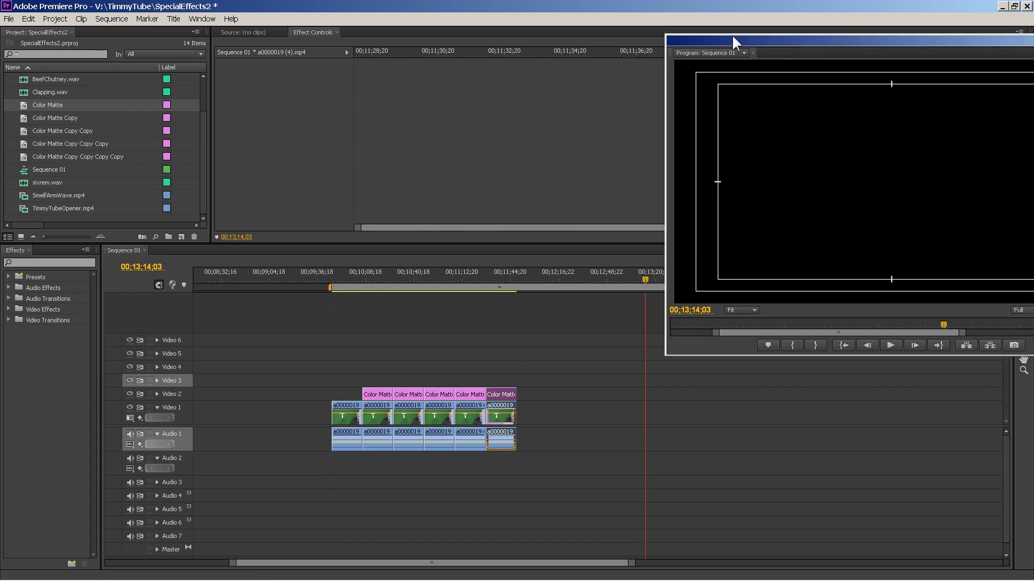
Move the floating Program monitor clear of the time ruler and shorten the work area to end with the last green-screen clip.
left_click_drag(768, 303, 760, 327)
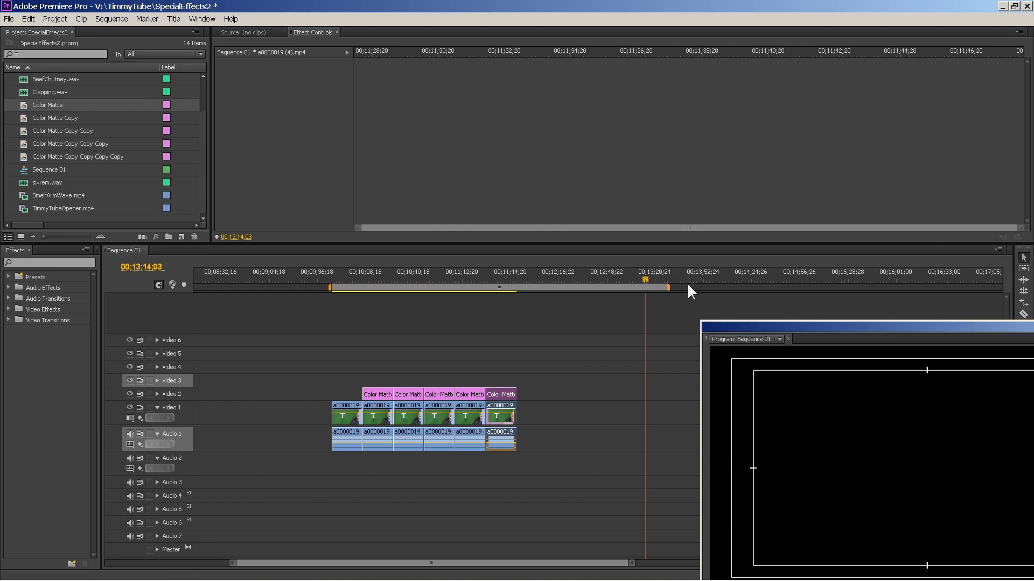
left_click(668, 287)
left_click_drag(667, 287, 630, 289)
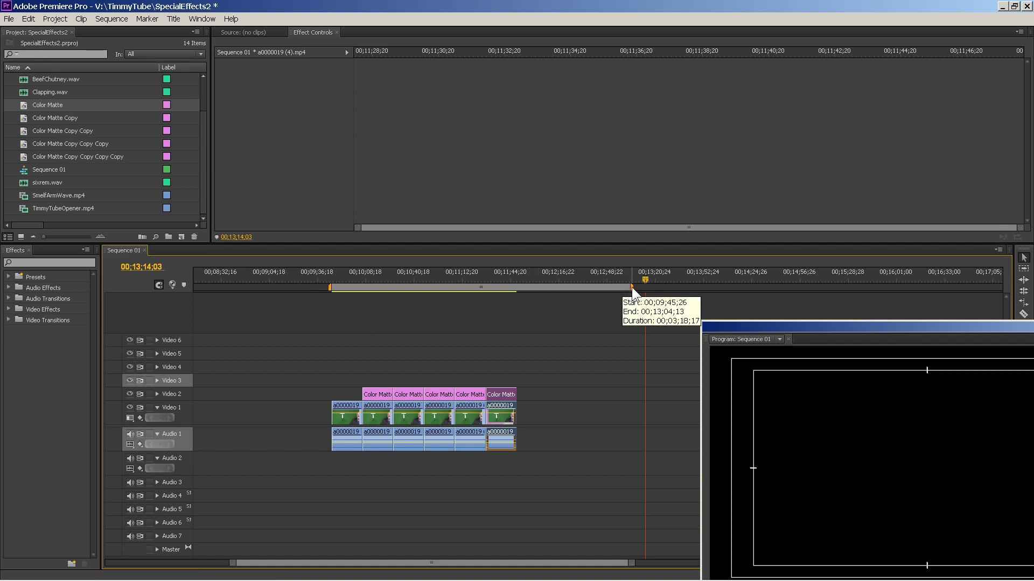
left_click_drag(631, 286, 515, 291)
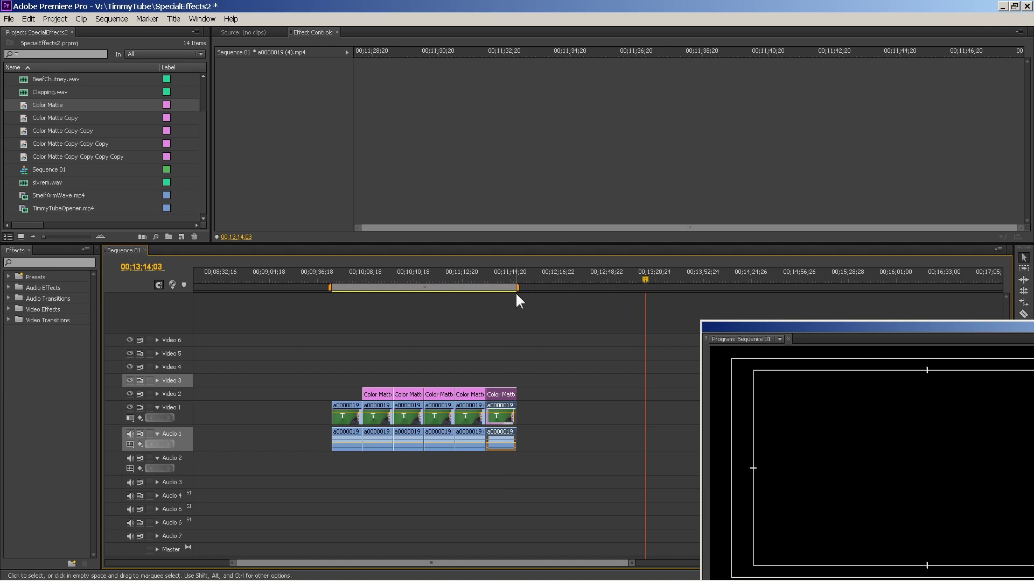
left_click(423, 286)
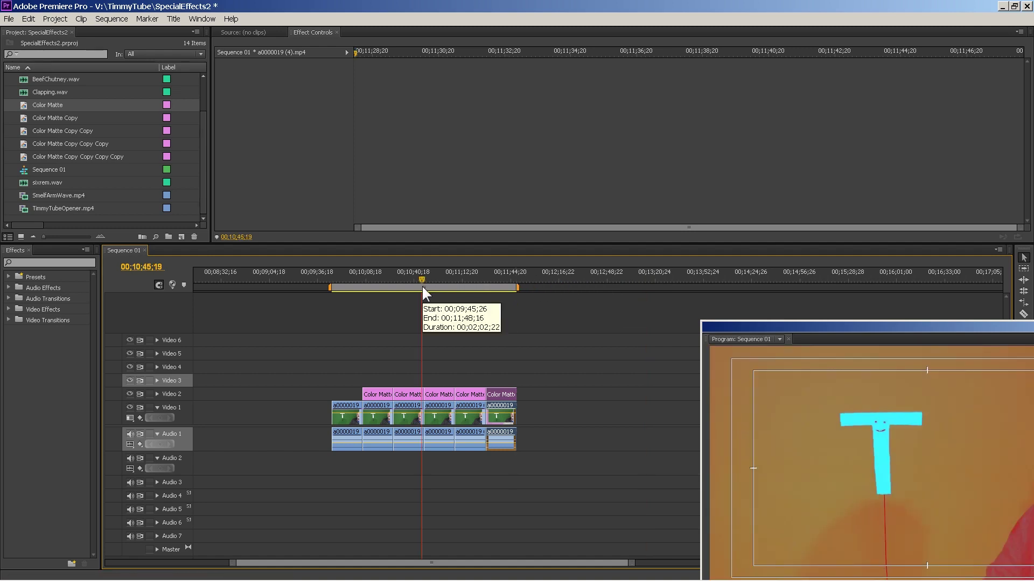
mouse_move(428, 287)
left_mouse_down()
mouse_move(545, 277)
mouse_move(428, 286)
left_mouse_up()
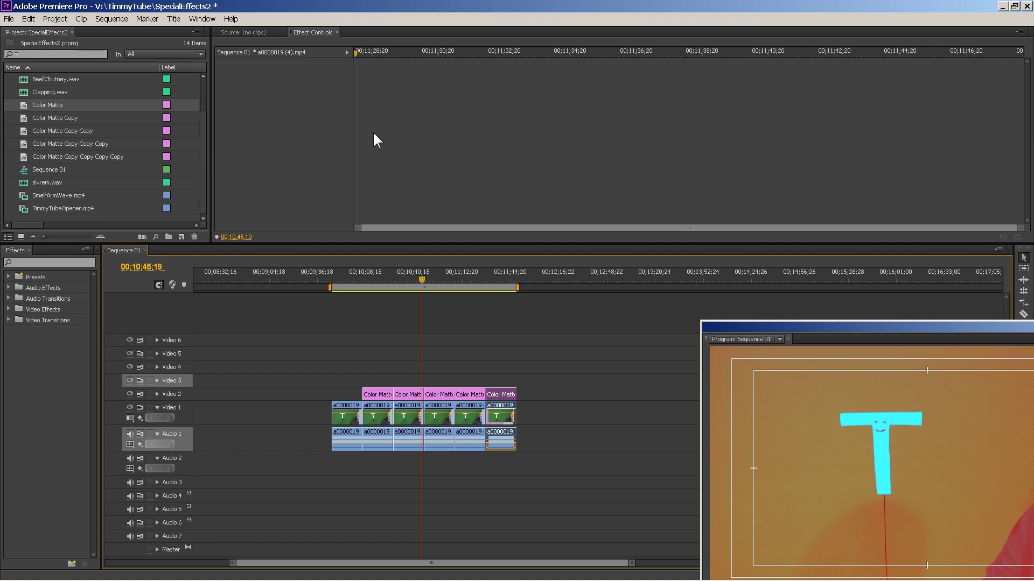
Bring the floating Program monitor back into full view and preview the recolored clips up to 00;11;03;06.
left_click(769, 325)
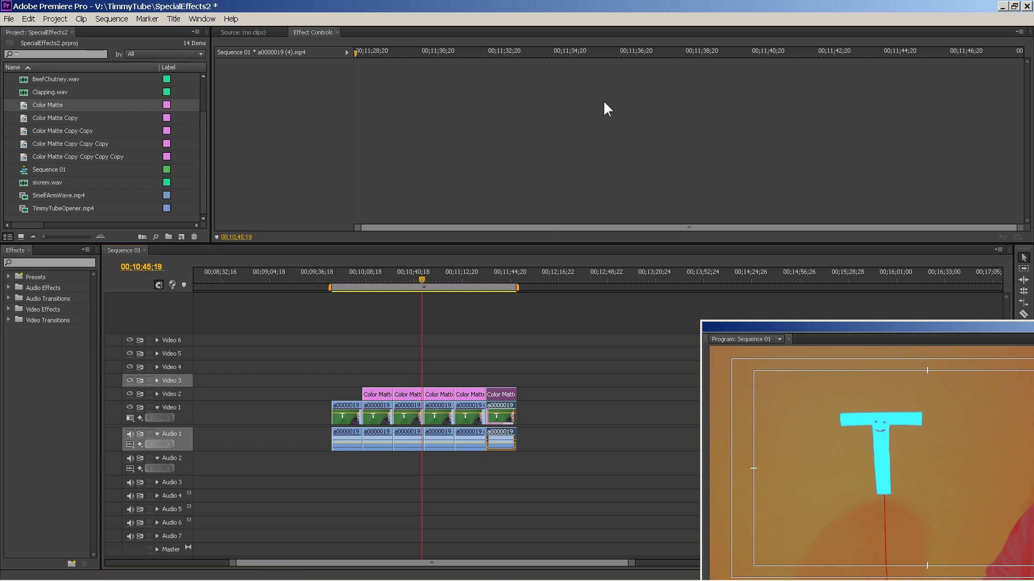
left_click_drag(591, 76, 589, 69)
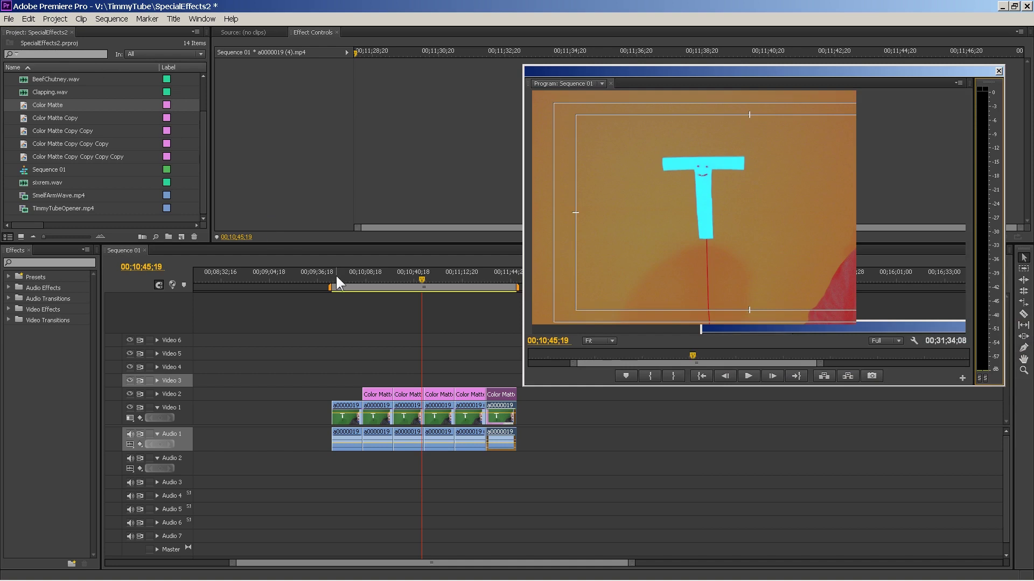
left_click_drag(346, 278, 448, 277)
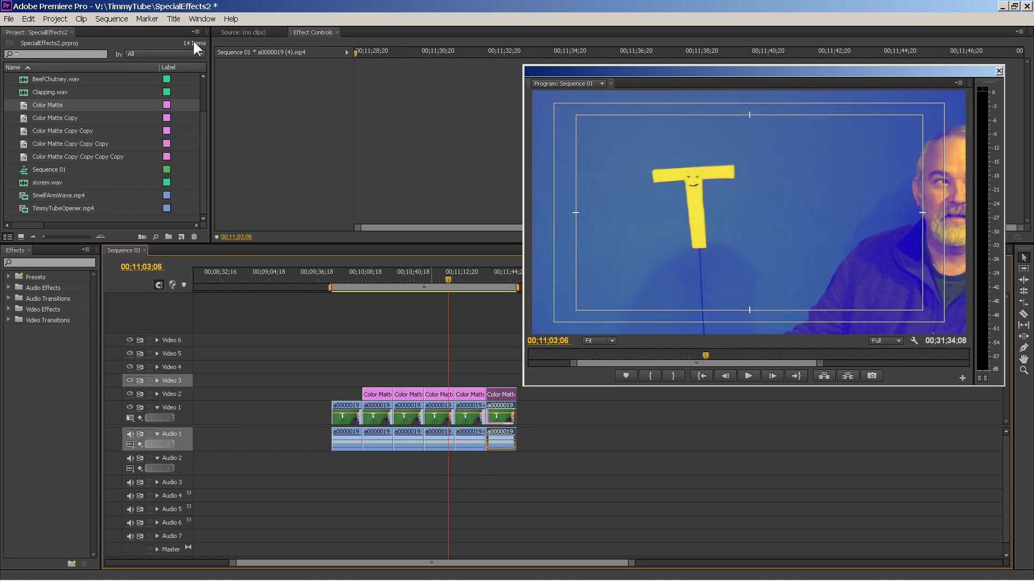
left_click(9, 19)
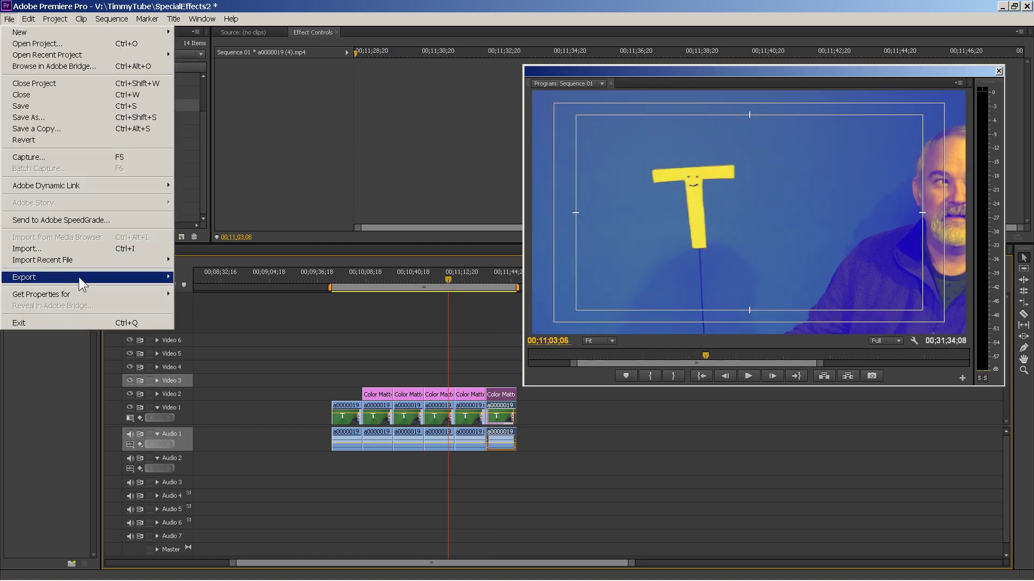
mouse_move(79, 276)
left_click(192, 277)
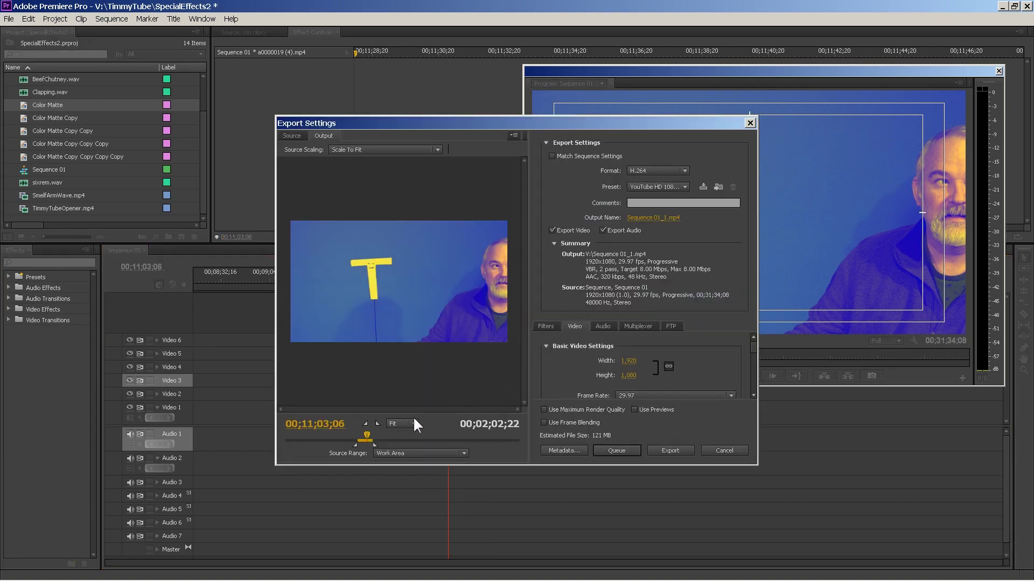
left_click(750, 123)
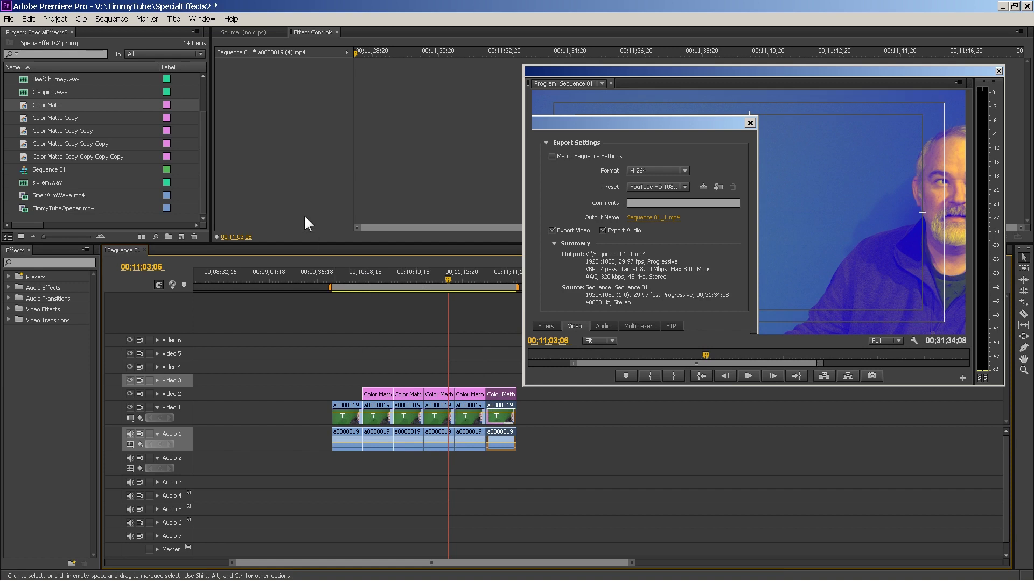
Set up a media export of the sequence in H.264 format with the HD 1080p 29.97 preset.
left_click(6, 18)
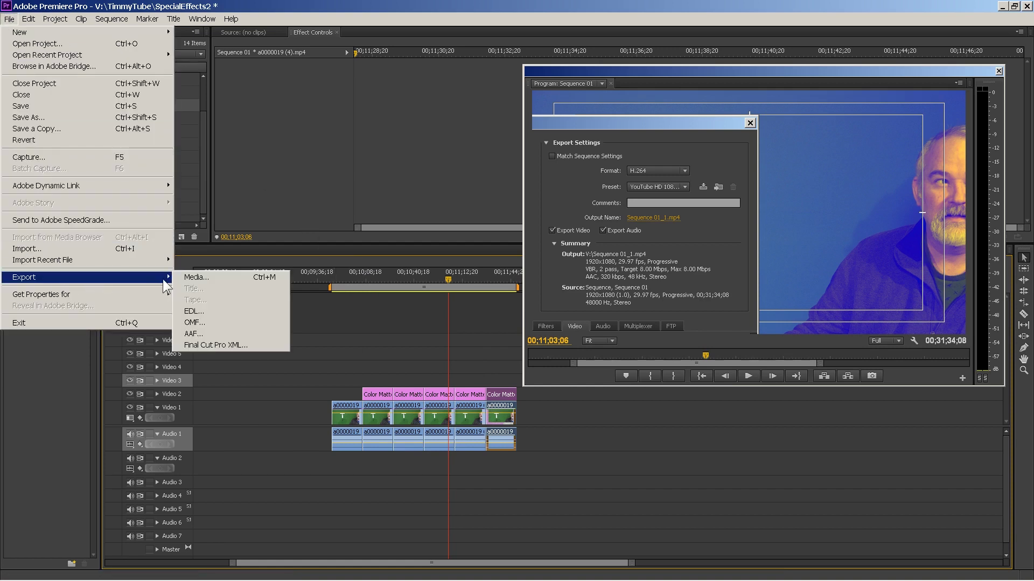
left_click(200, 279)
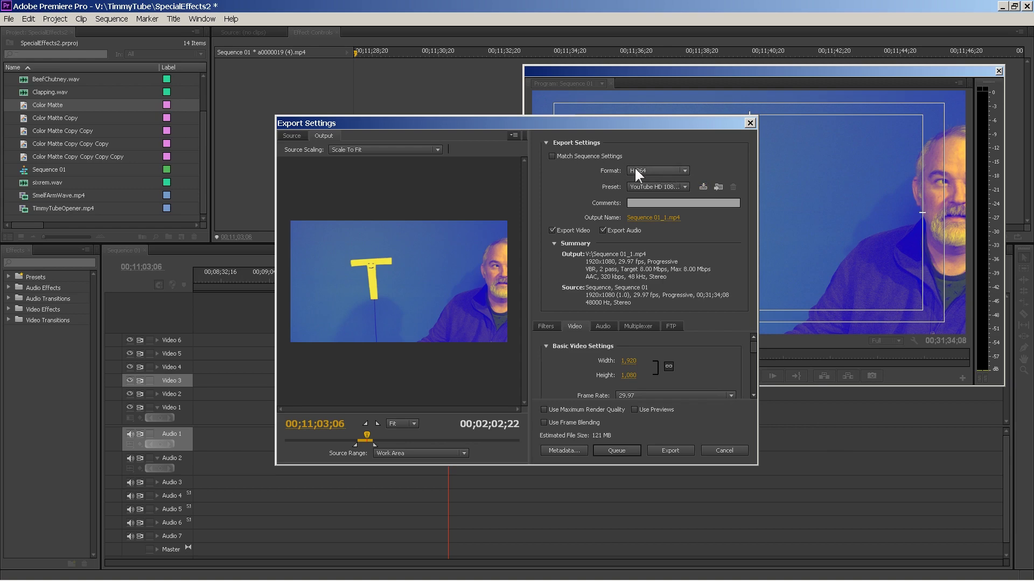
left_click(685, 186)
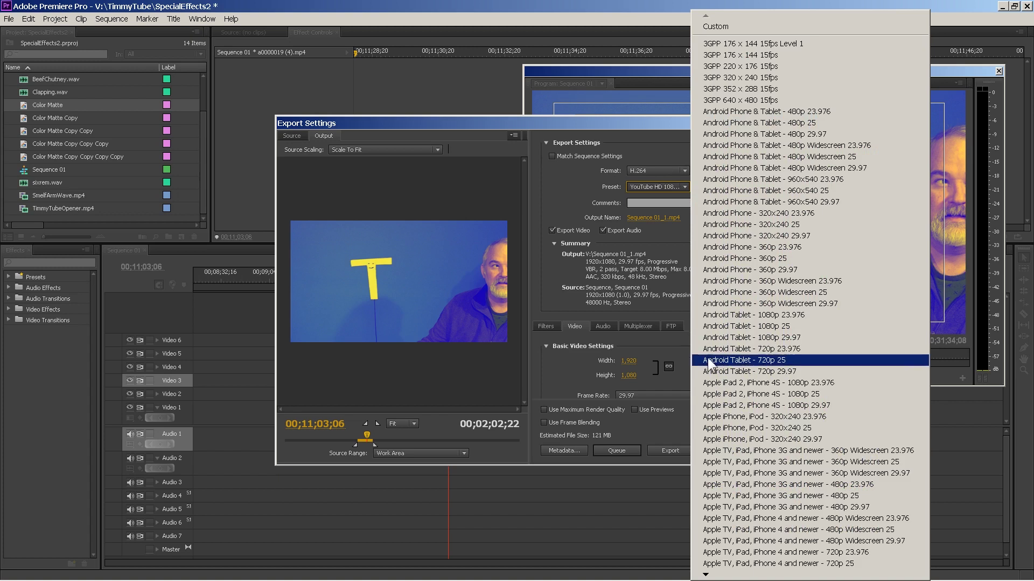
mouse_move(705, 576)
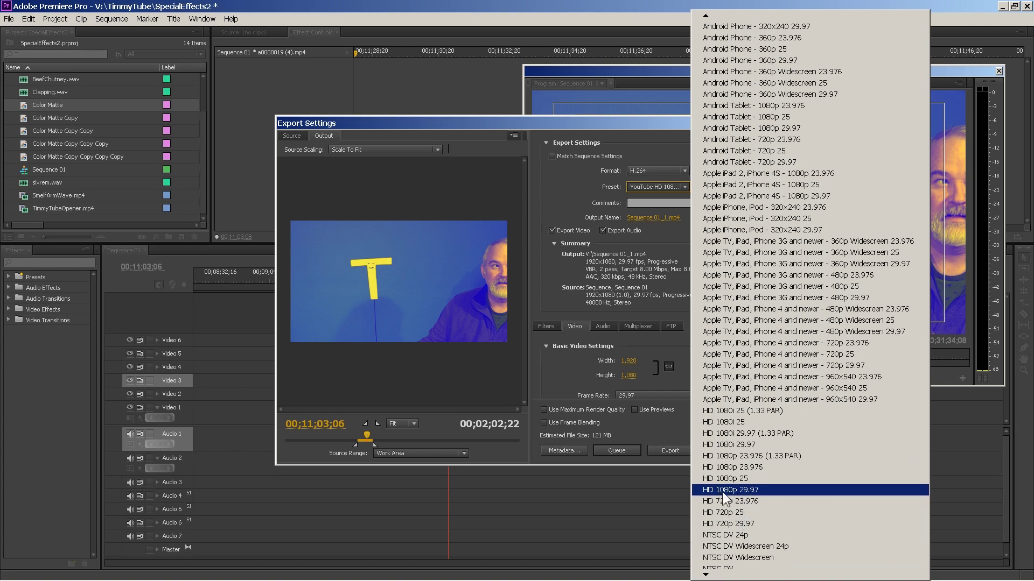
left_click(758, 490)
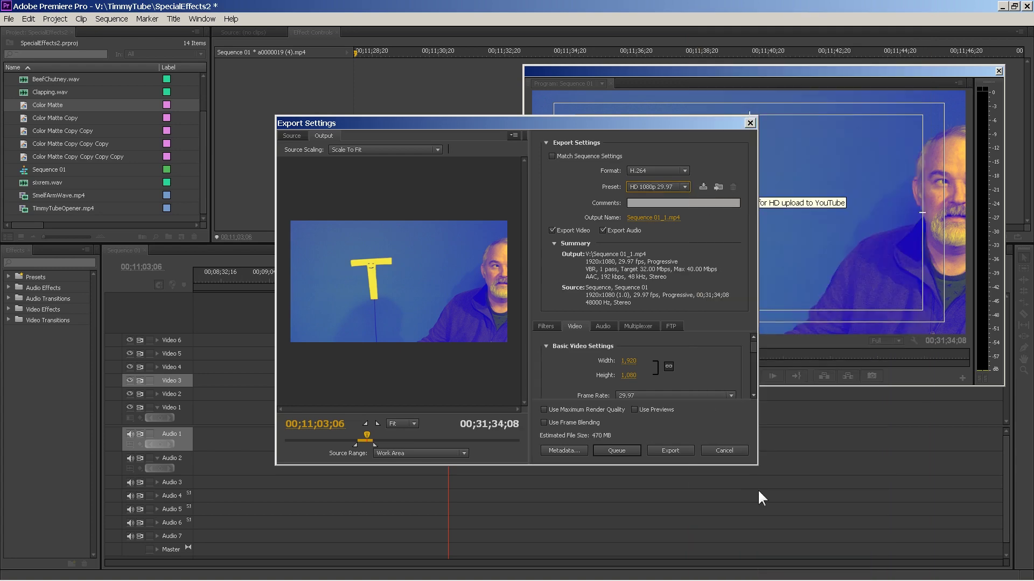
Save the output as Sequence 01_1.mp4 on the Video (V:) drive and export the work area.
left_click(665, 218)
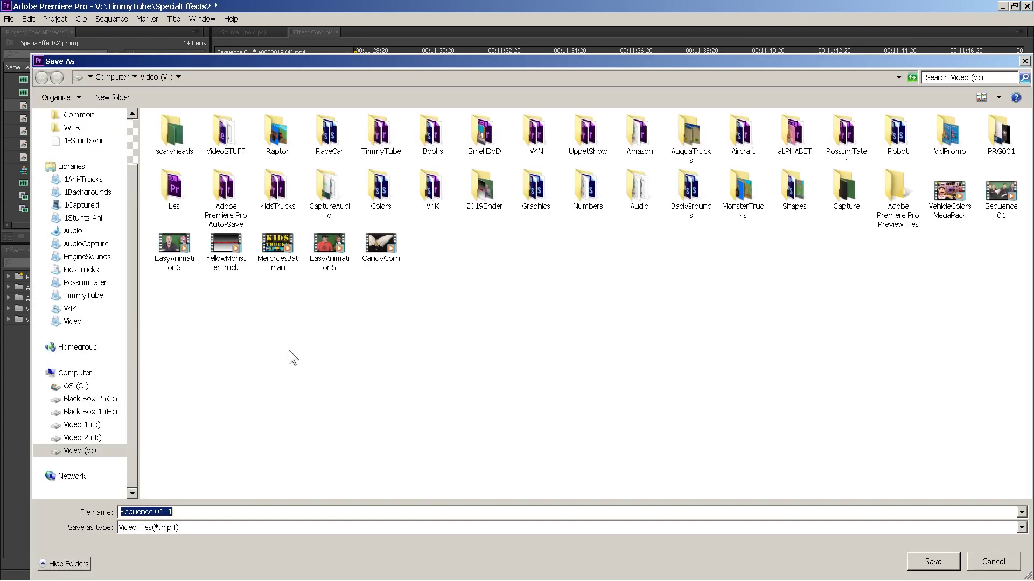
left_click(931, 563)
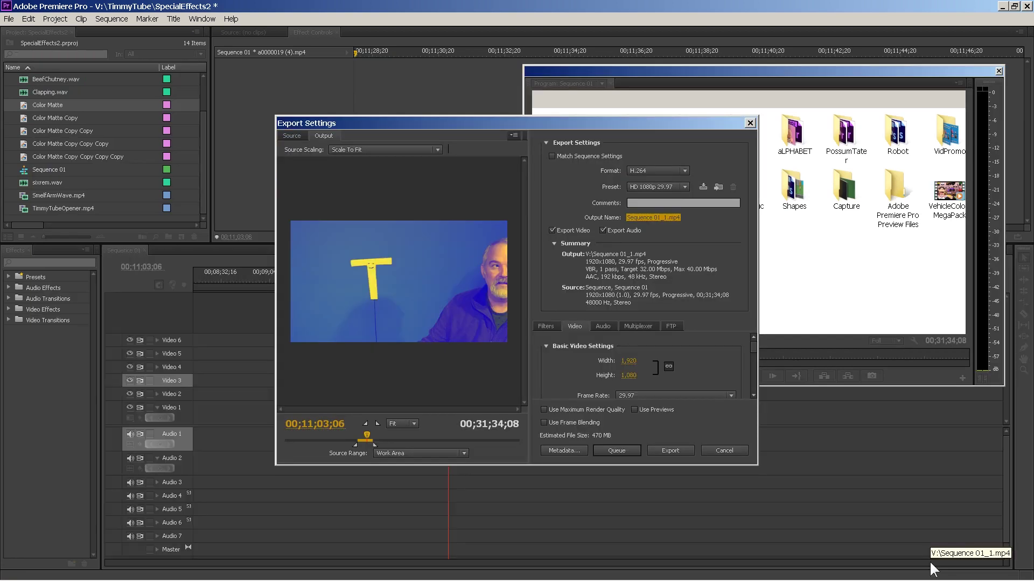
left_click(671, 451)
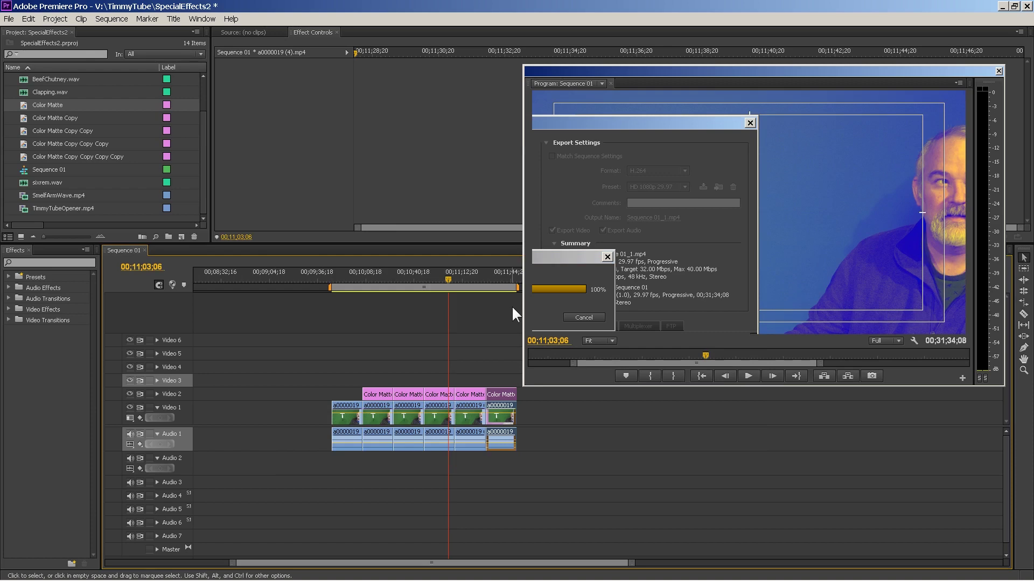
Import the exported Sequence 01_1 video from the Video library into the project.
left_click(9, 19)
left_click(72, 249)
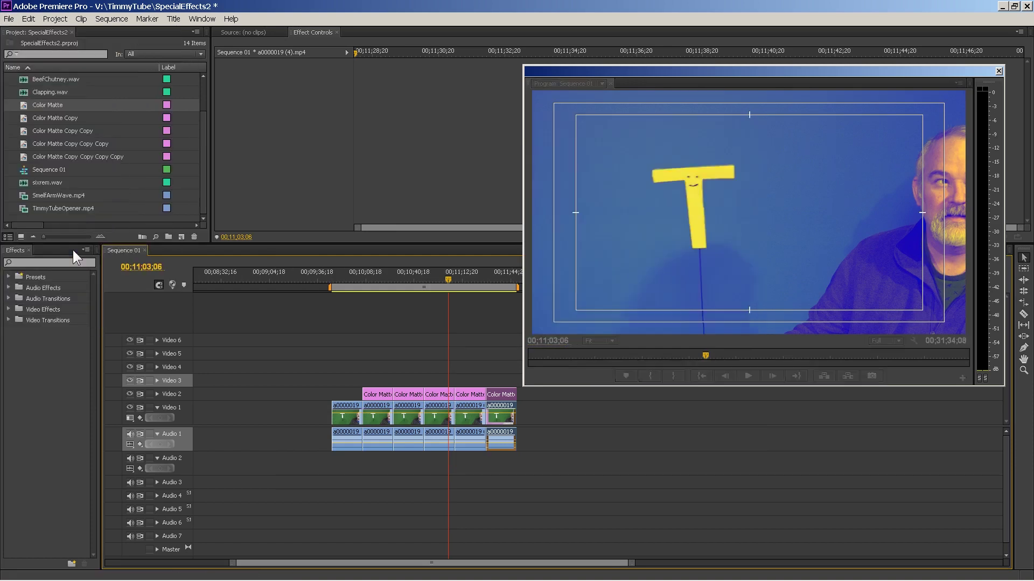
left_click(79, 317)
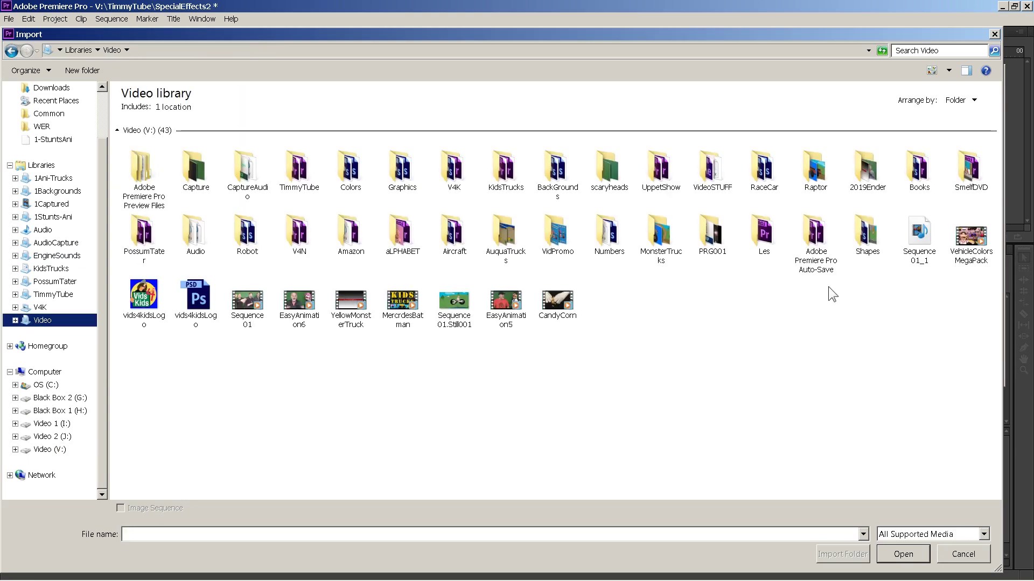
left_click(912, 238)
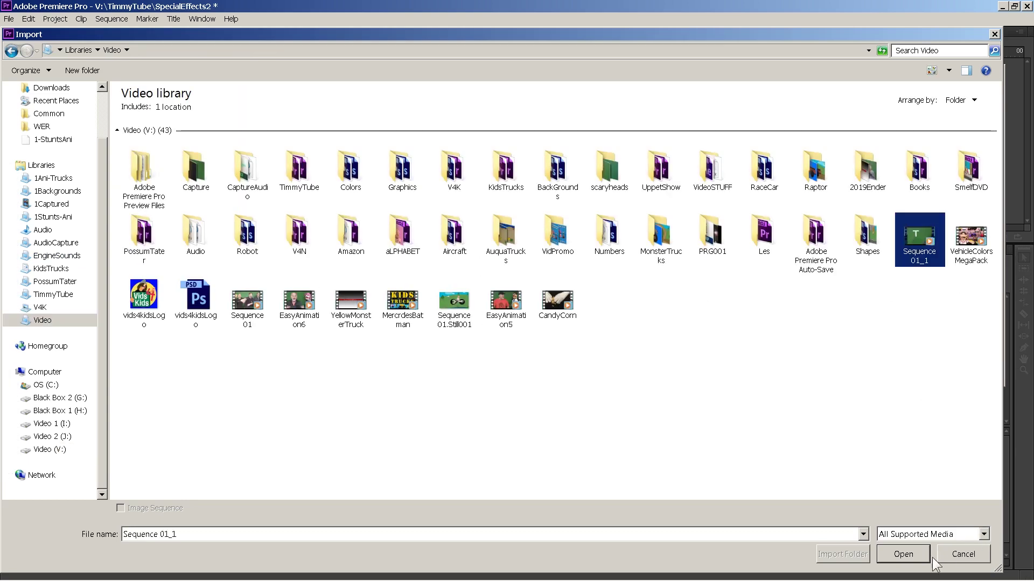
left_click(914, 554)
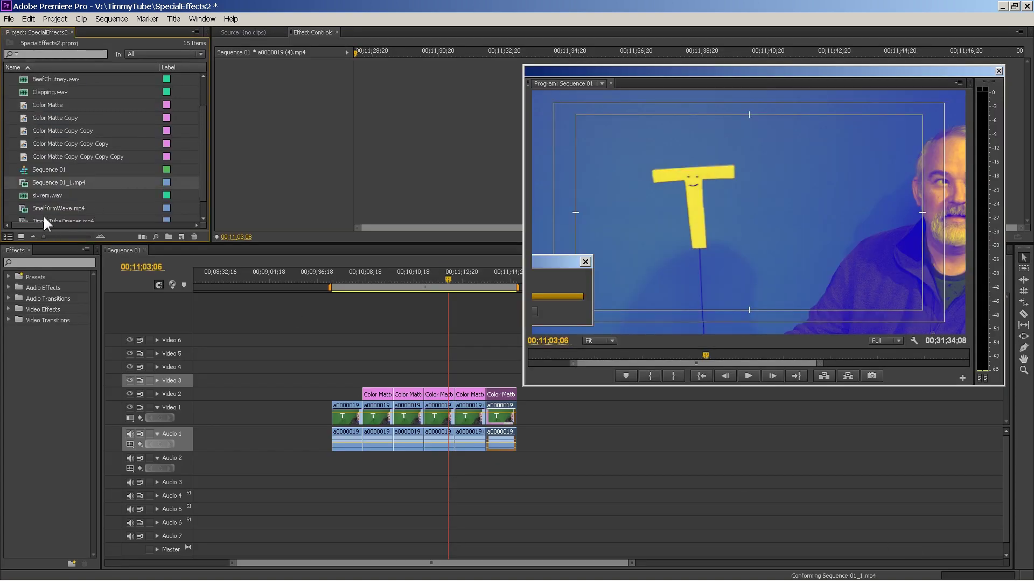
Place Sequence 01_1.mp4 on Video 1 and Audio 1, a short gap after the green-screen clips.
left_click_drag(21, 184, 259, 377)
left_click_drag(345, 534, 354, 464)
left_click_drag(354, 364, 684, 428)
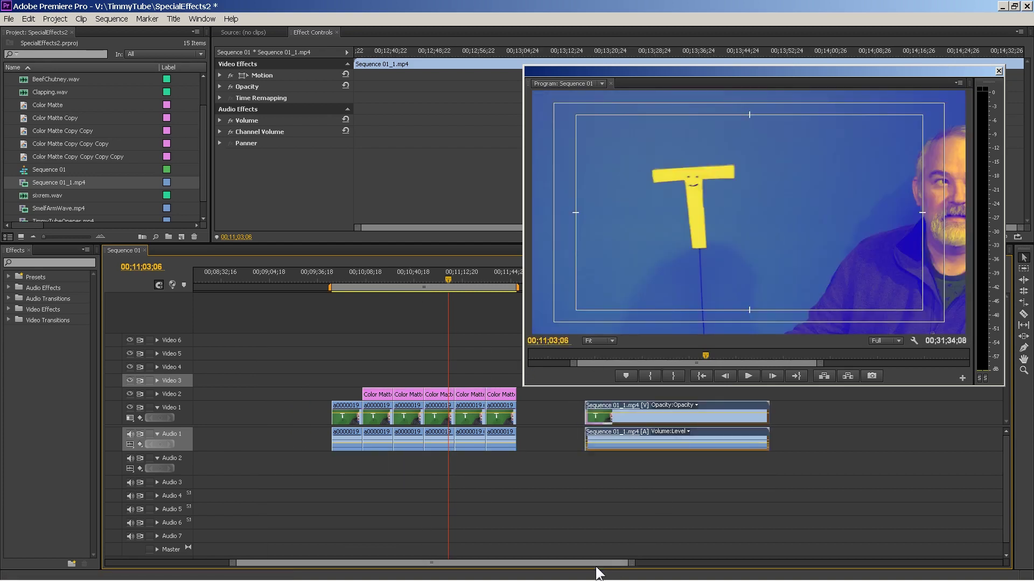
Split the Sequence 01_1.mp4 clip with the Razor tool at 00;12;54;00 and 00;13;14;24, where its first two color sections end.
left_click_drag(593, 563, 655, 563)
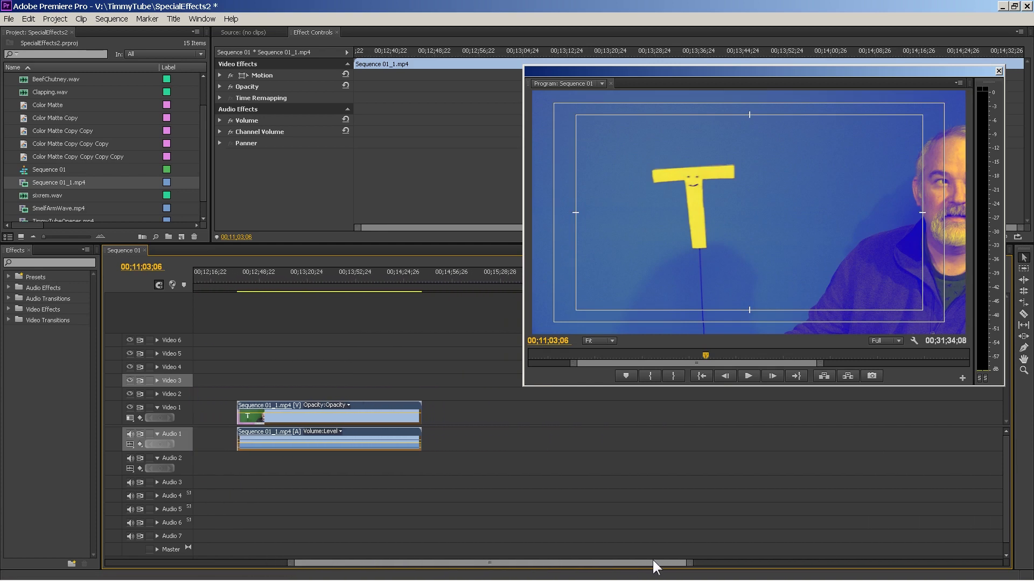
left_click_drag(289, 280, 267, 271)
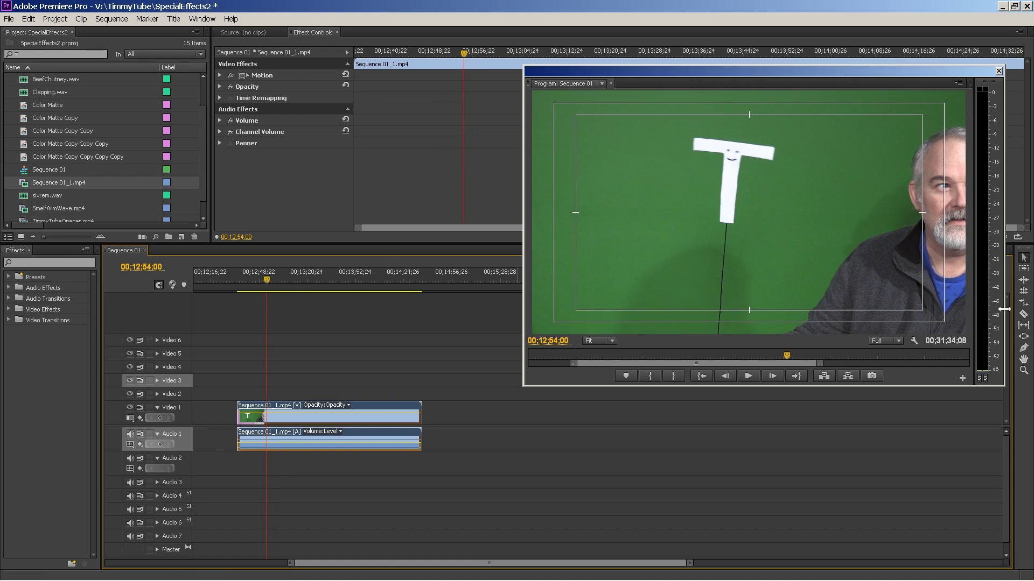
left_click(1026, 315)
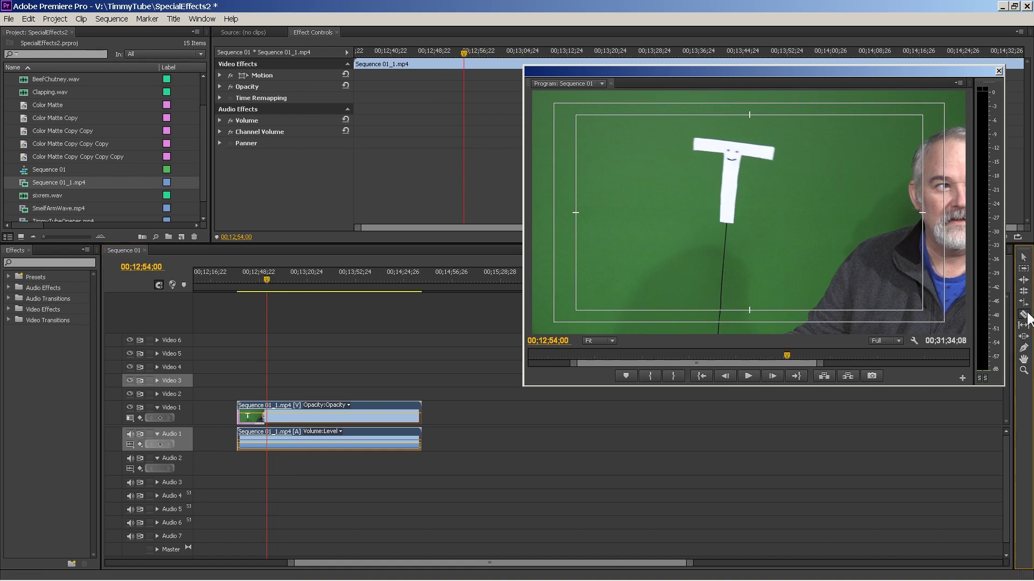
left_click(268, 412)
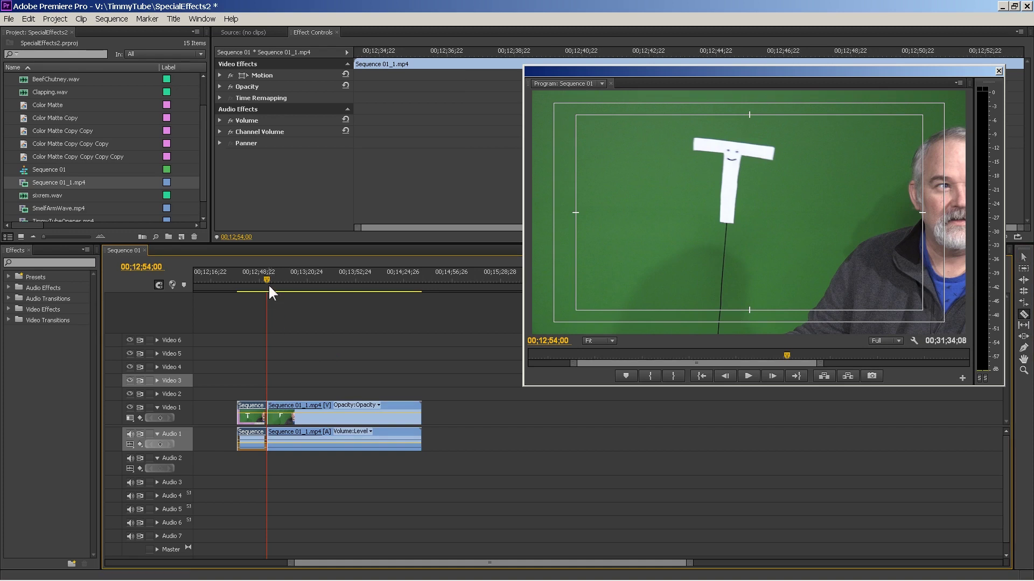
left_click_drag(266, 280, 298, 277)
left_click(300, 411)
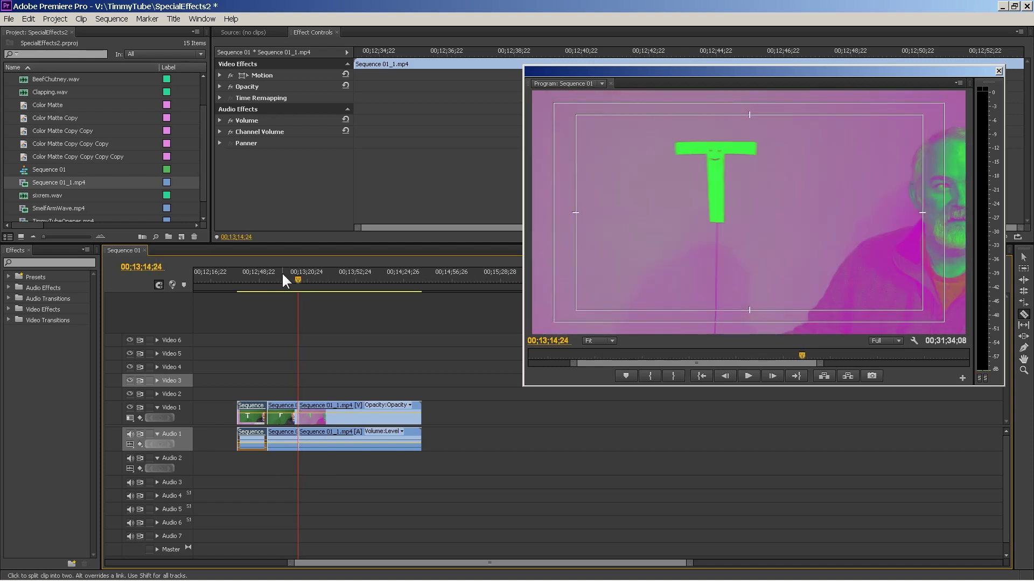
Split the rest of the Sequence 01_1.mp4 clip at the remaining color changes: 00;13;34;03, 00;13;54;25 and 00;14;16;20.
left_click_drag(297, 276, 327, 275)
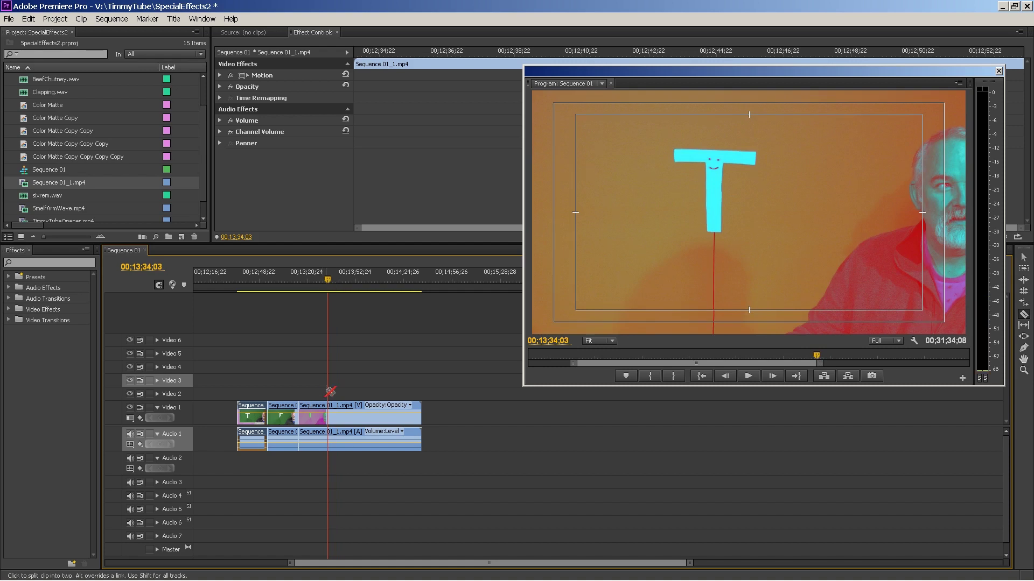
left_click(327, 405)
left_click_drag(327, 273, 358, 282)
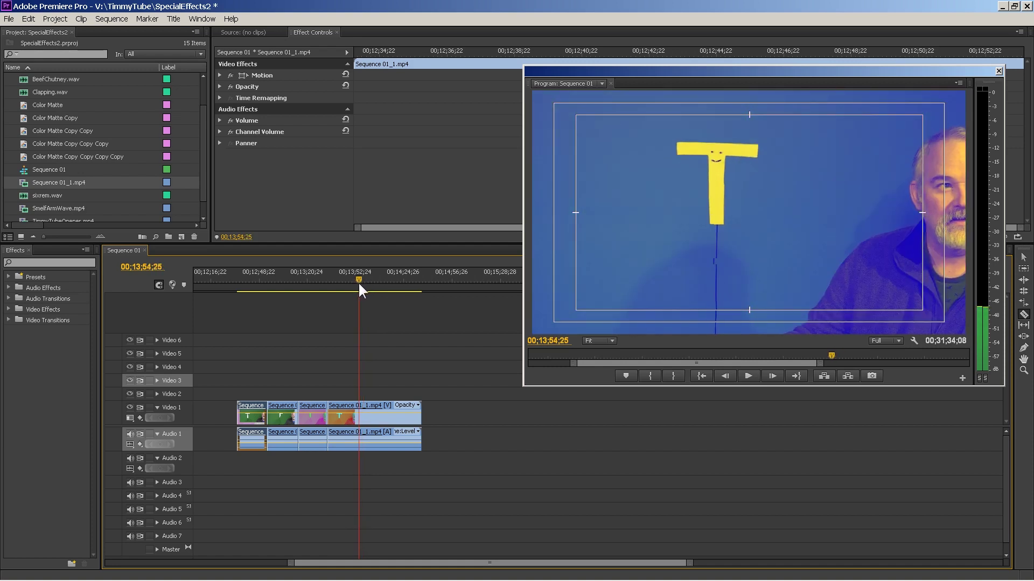
left_click(361, 409)
left_click_drag(361, 278, 393, 280)
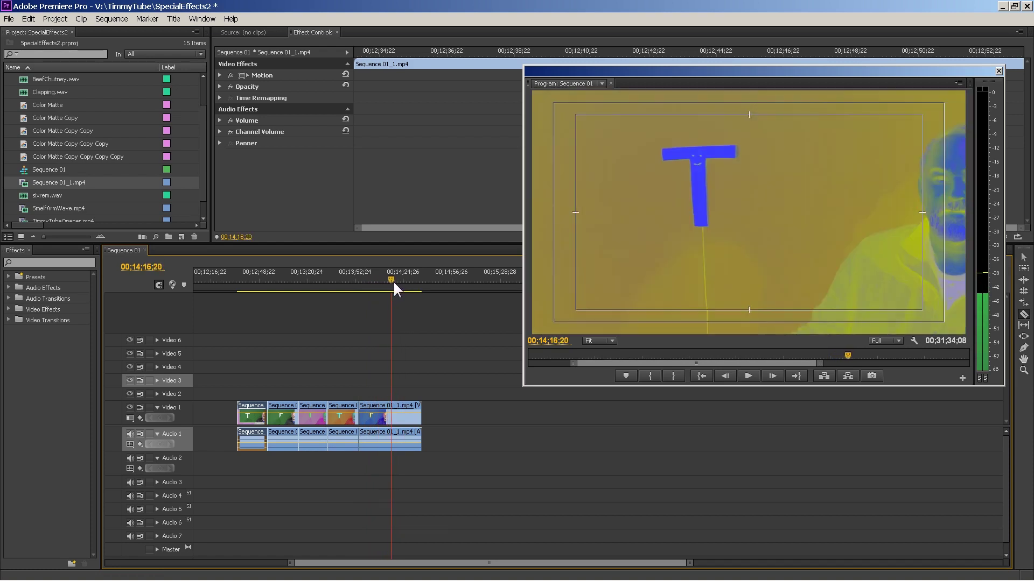
left_click(392, 409)
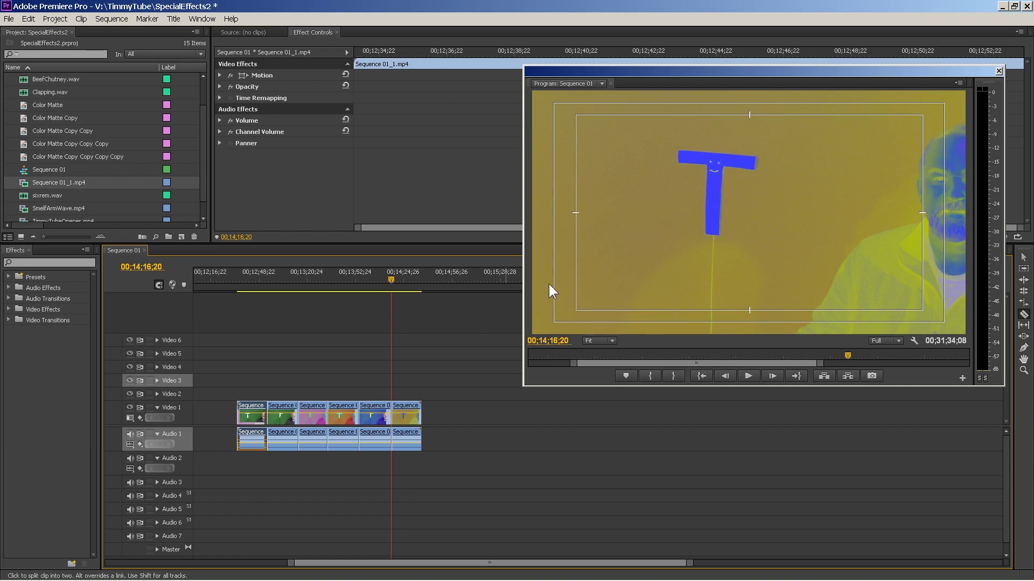
Apply Chroma Key to the first Sequence 01_1.mp4 clip, sampling the green background as its color and setting Similarity to 25.0%.
left_click(1025, 259)
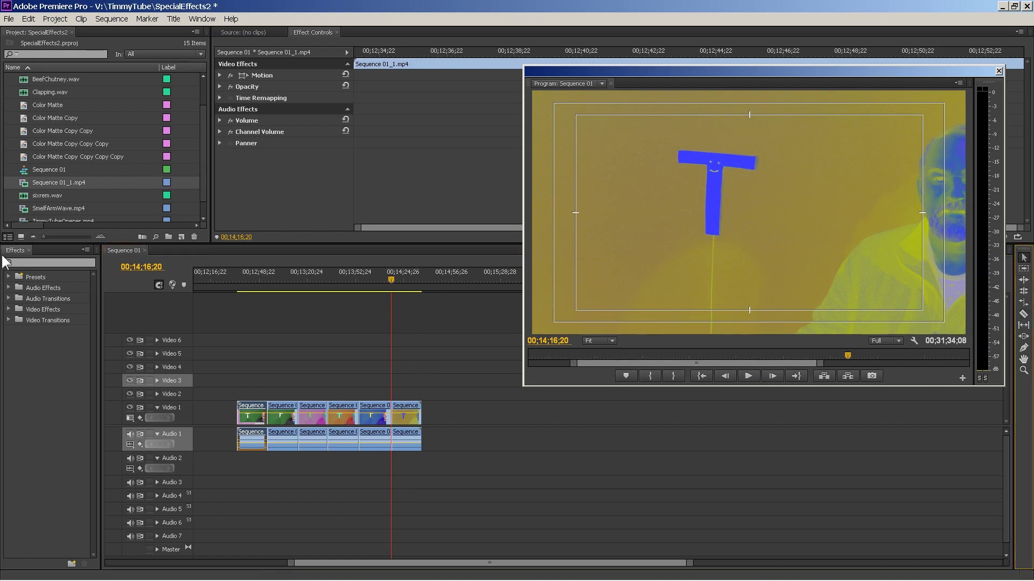
left_click(8, 309)
left_click_drag(249, 281, 255, 284)
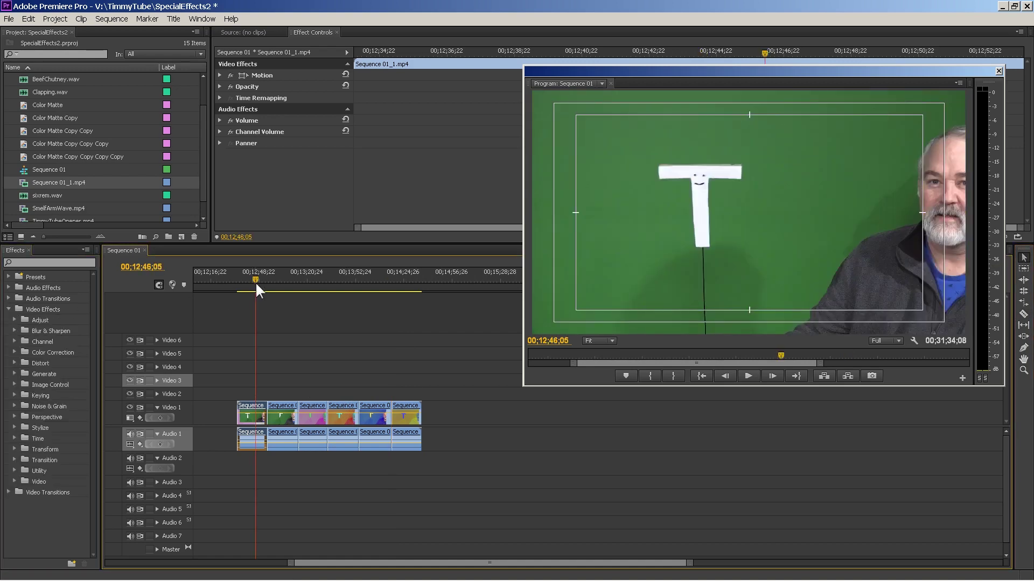
left_click(13, 396)
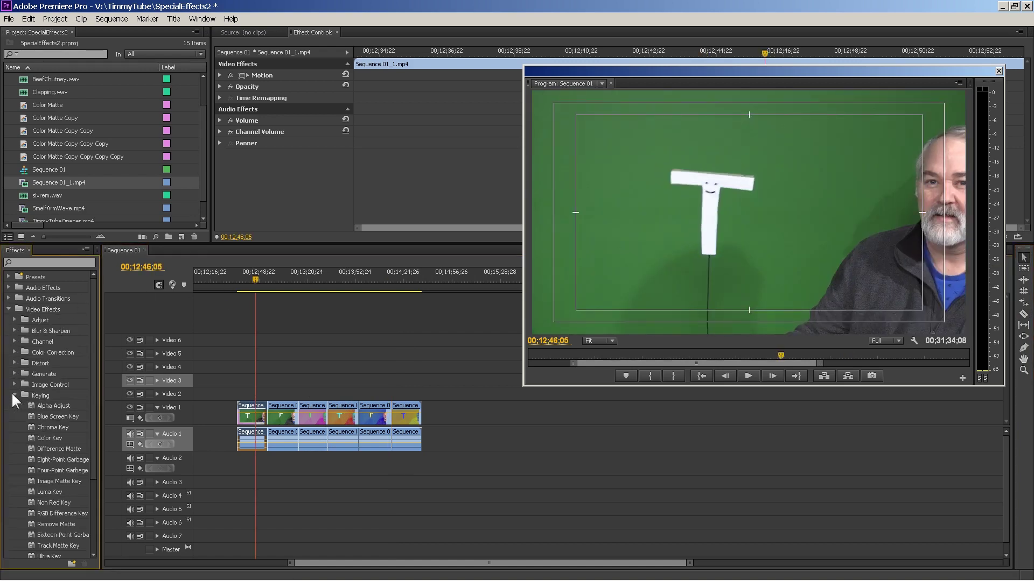
left_click_drag(29, 427, 246, 414)
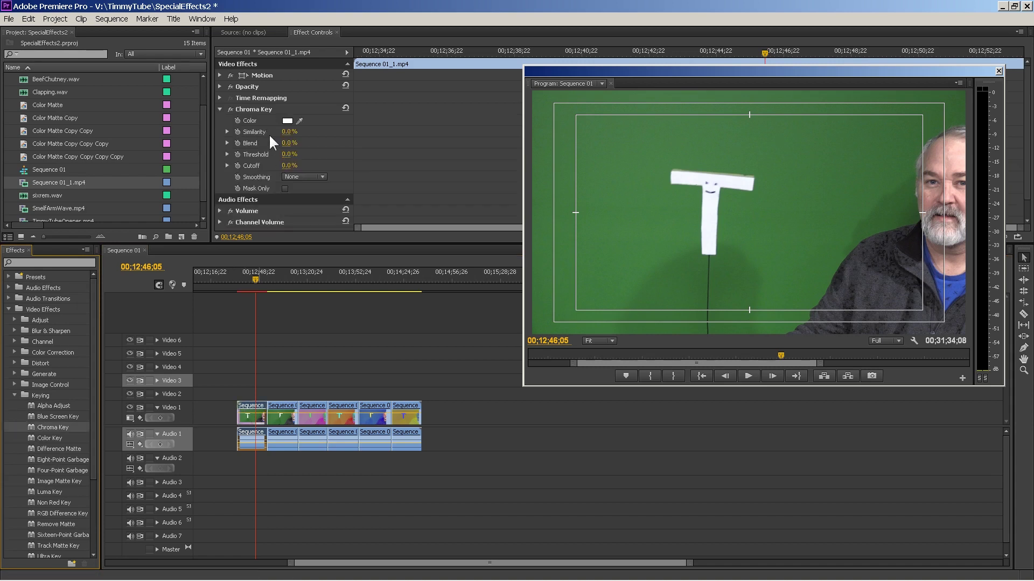
left_click(299, 121)
left_click_drag(299, 122, 678, 207)
left_click_drag(283, 134, 296, 134)
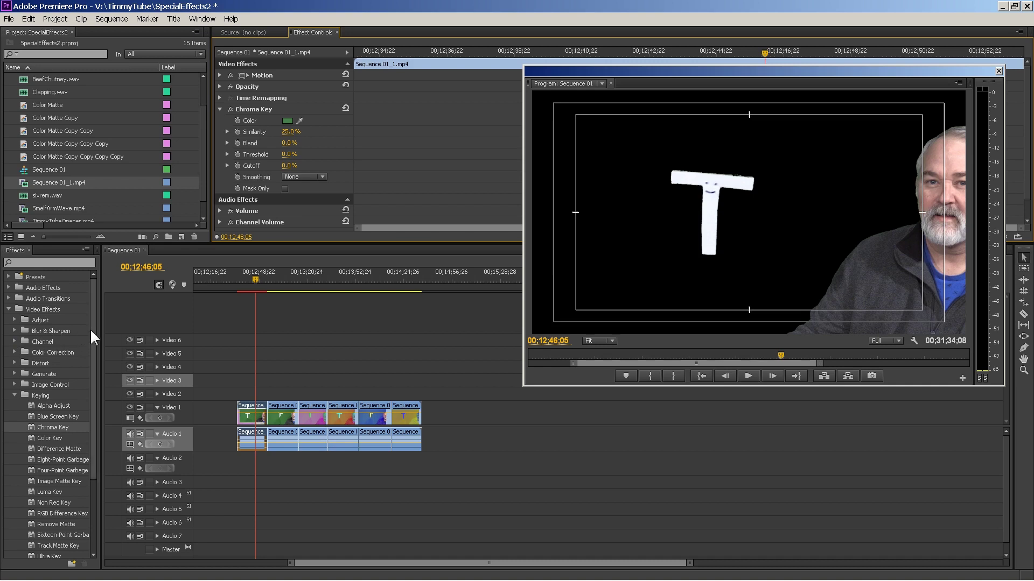
Add the Crop video effect to the first Sequence 01_1.mp4 clip.
scroll(90, 328, "down", 3)
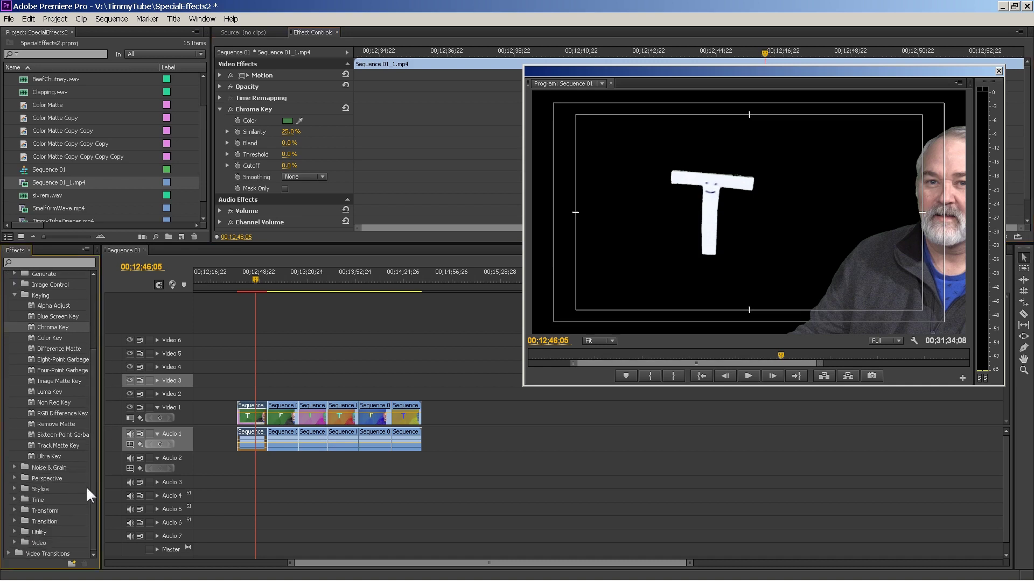
left_click(12, 510)
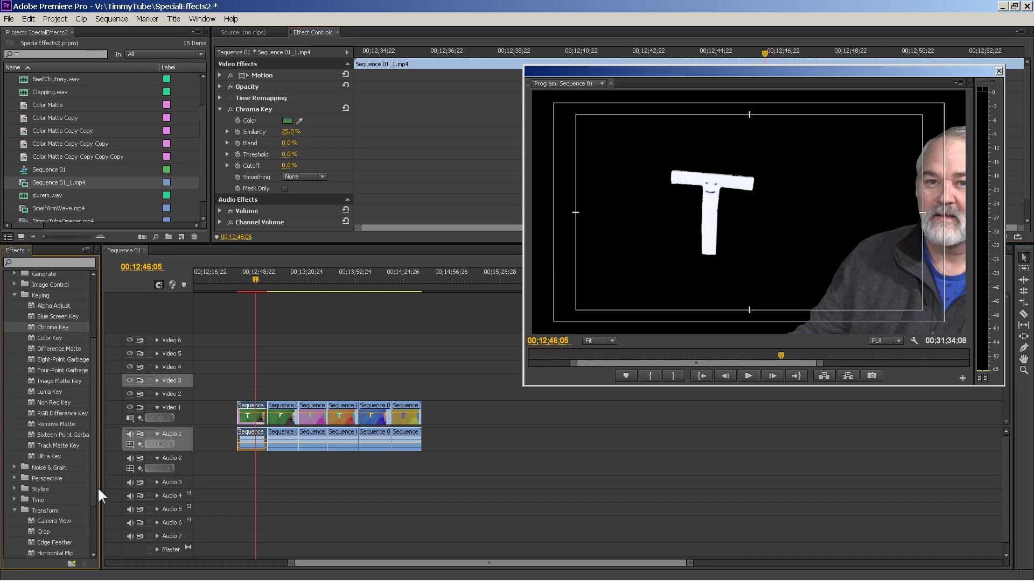
scroll(89, 478, "down", 2)
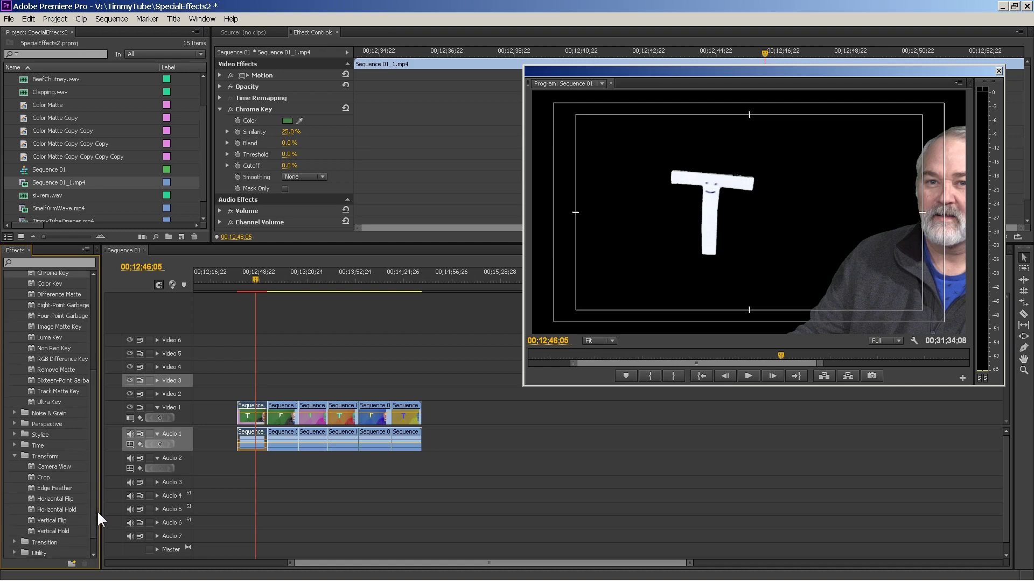
left_click_drag(28, 476, 252, 418)
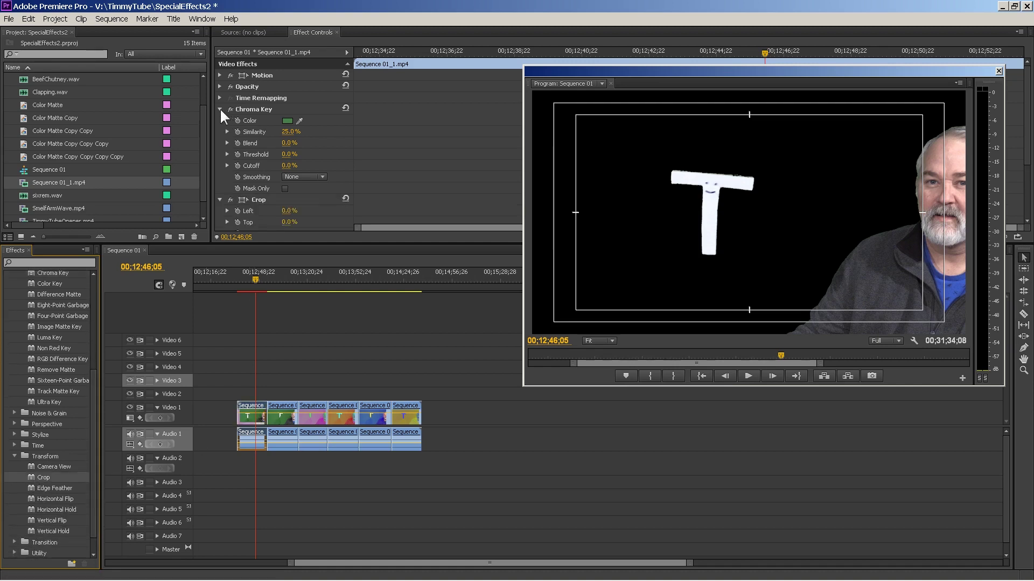
Crop the first clip around the T puppet, with 16.1% off the left and 41.0% off the right, and check it across the clip.
left_click(220, 109)
left_click(257, 121)
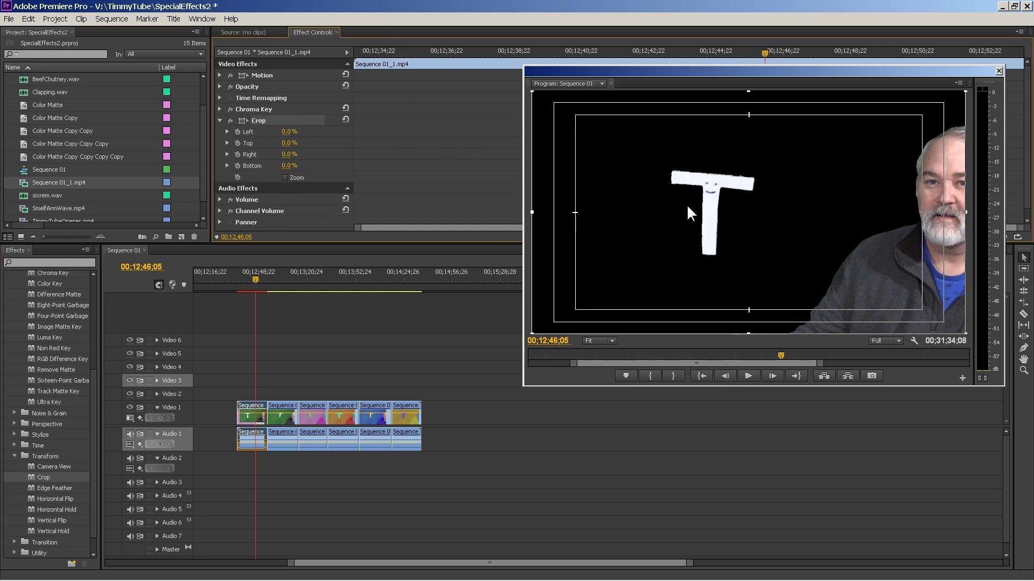
left_click(966, 212)
left_click_drag(967, 211, 788, 229)
left_click_drag(536, 209, 602, 212)
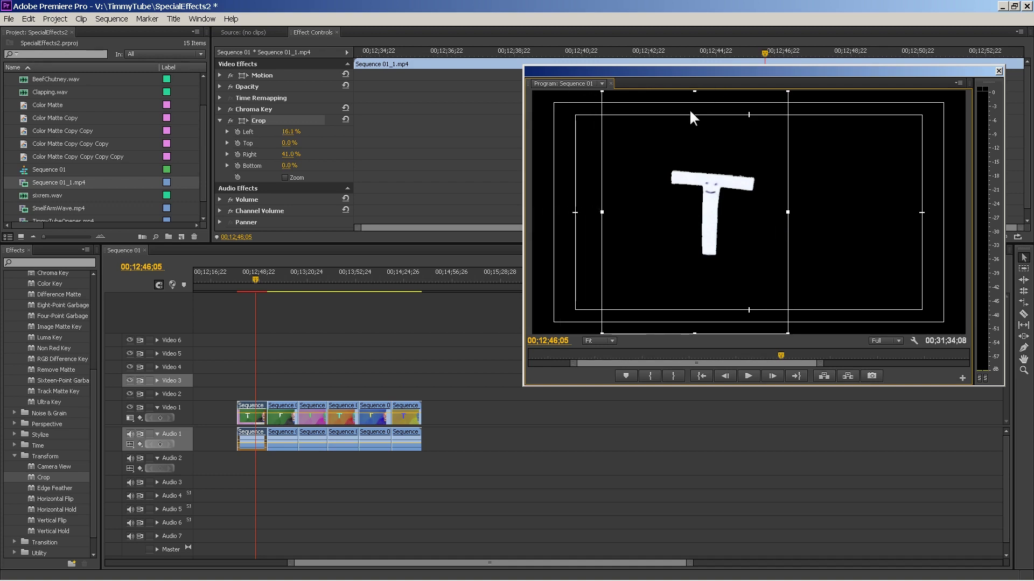
left_click(255, 279)
mouse_move(256, 279)
left_mouse_down()
mouse_move(267, 279)
mouse_move(237, 279)
mouse_move(245, 279)
left_mouse_up()
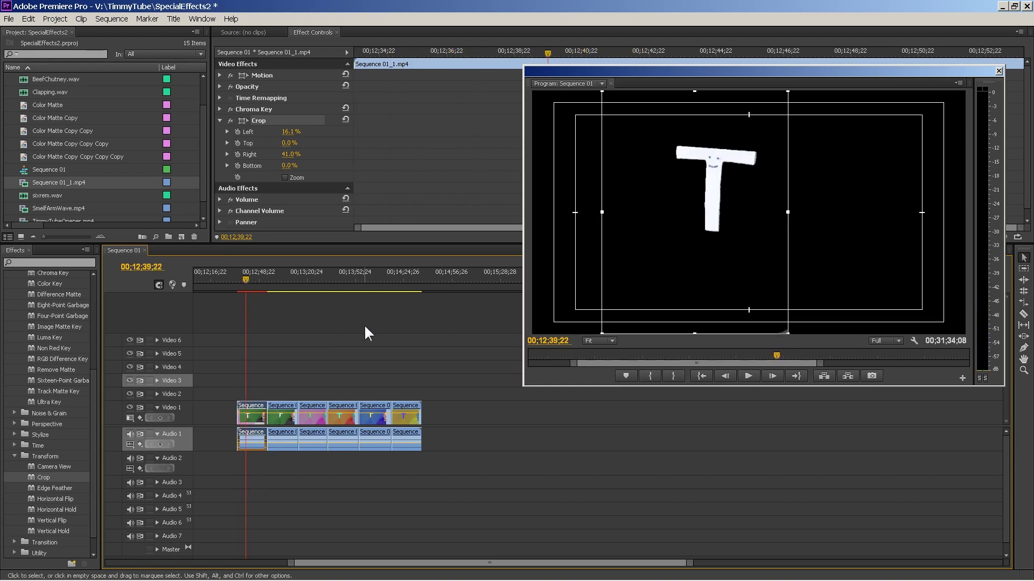
Copy the first clip's Crop effect and paste it onto the second and third Sequence 01_1.mp4 clips.
right_click(299, 118)
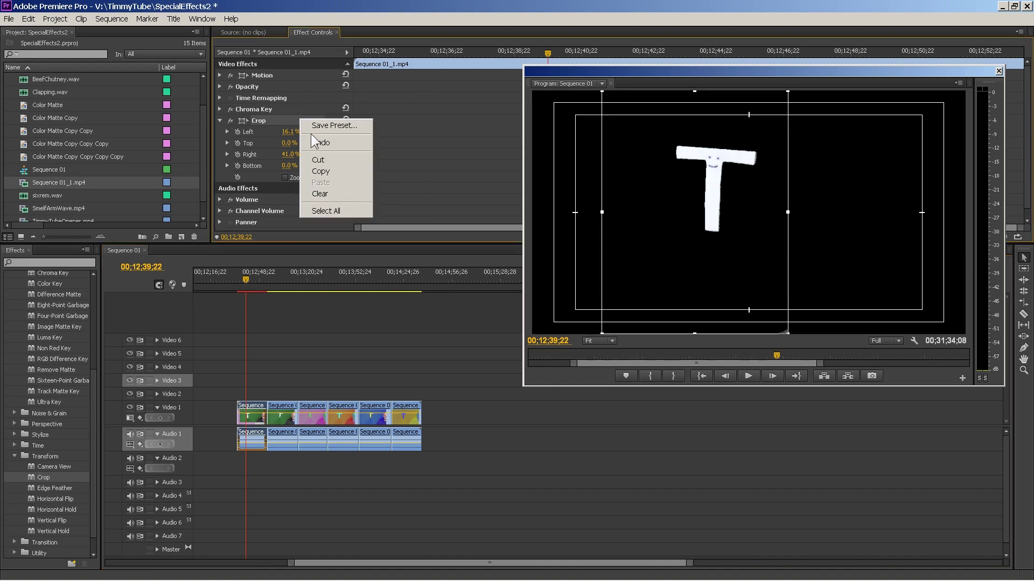
left_click(333, 169)
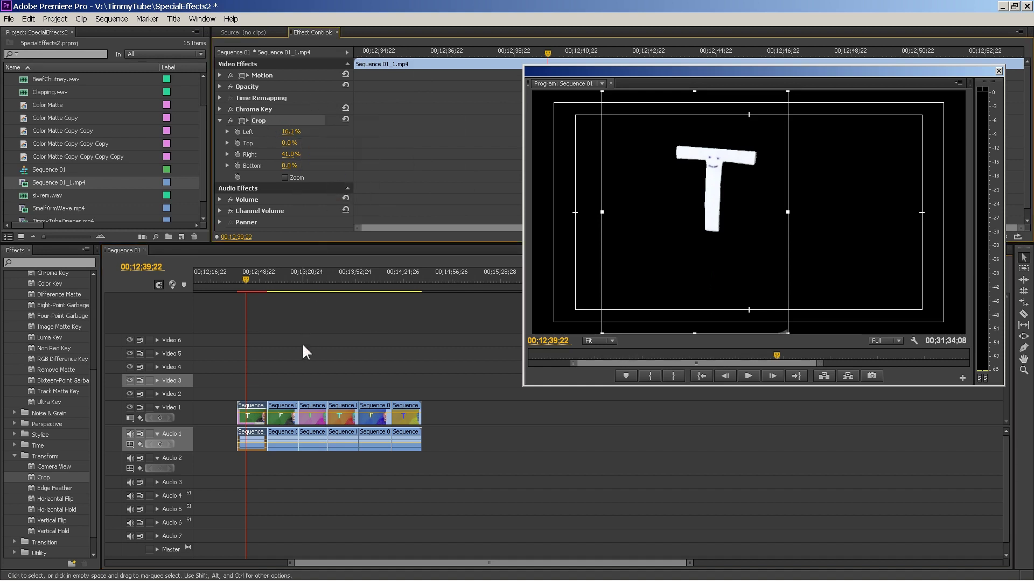
left_click(284, 407)
right_click(267, 171)
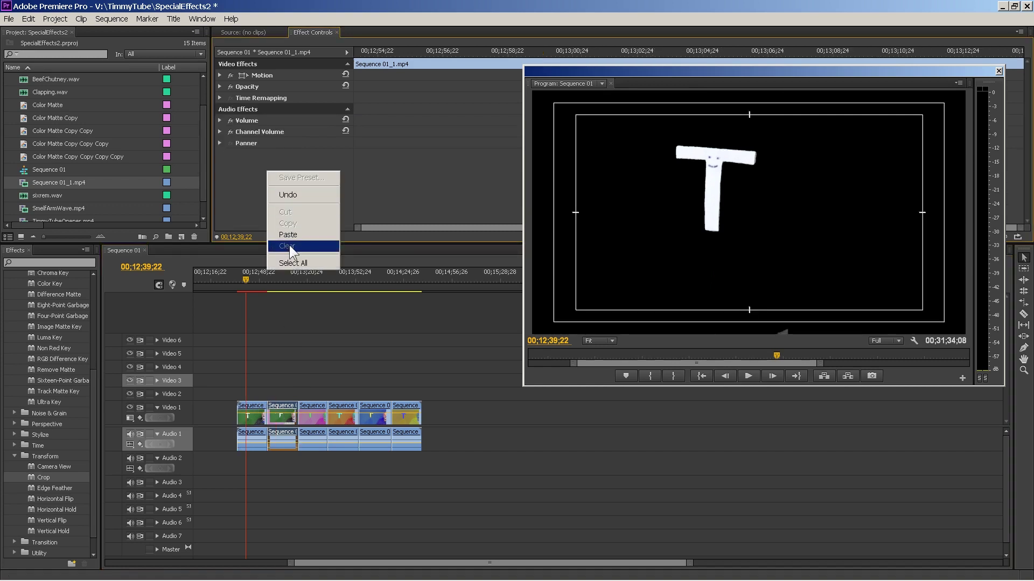
left_click(293, 239)
left_click(316, 412)
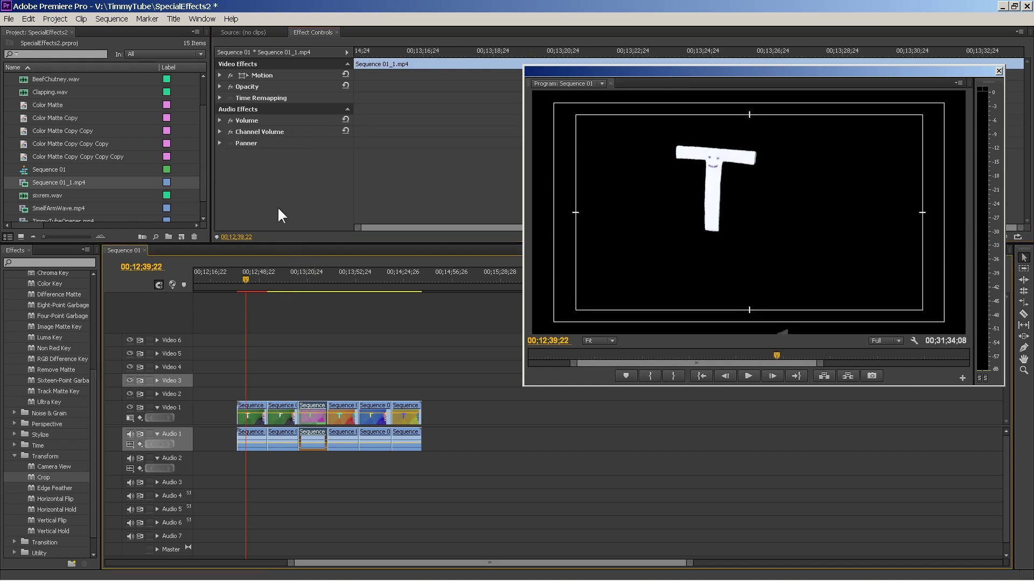
right_click(283, 190)
left_click(302, 254)
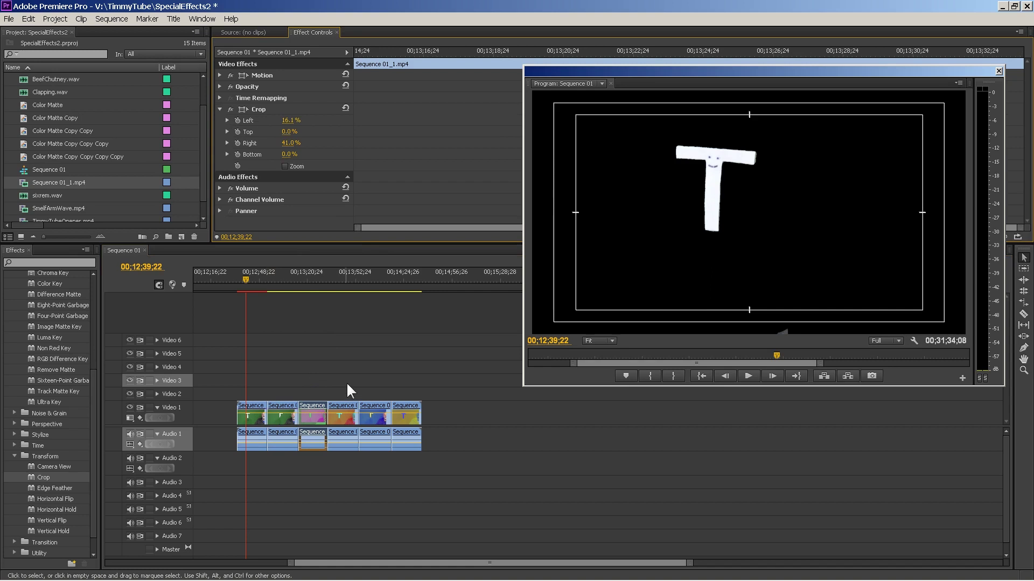
Paste the copied Crop effect onto the fourth, fifth and sixth Sequence 01_1.mp4 clips.
left_click(345, 415)
right_click(289, 172)
left_click(306, 236)
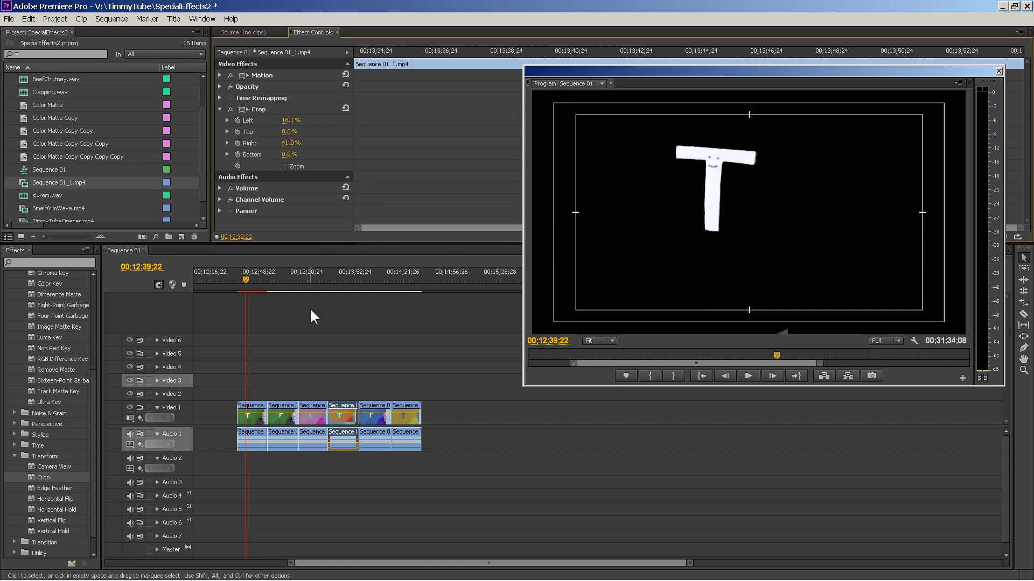
left_click(383, 412)
right_click(303, 154)
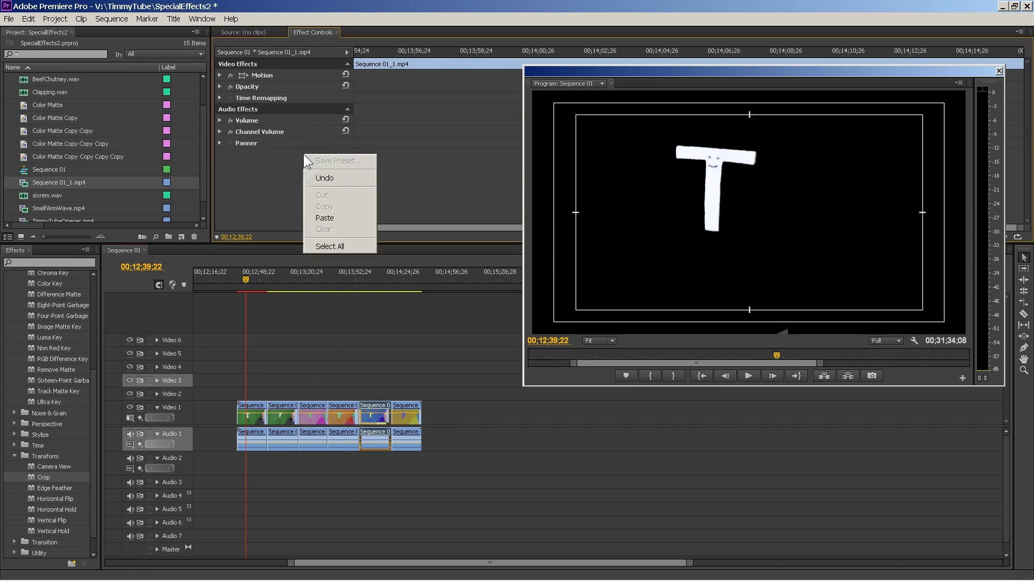
left_click(321, 218)
left_click(409, 407)
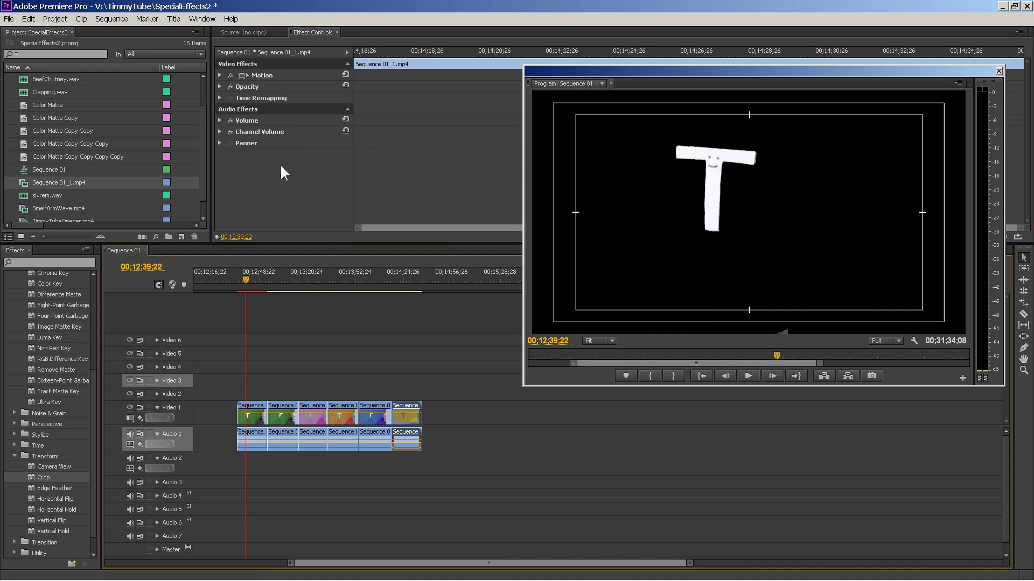
right_click(277, 177)
left_click(301, 241)
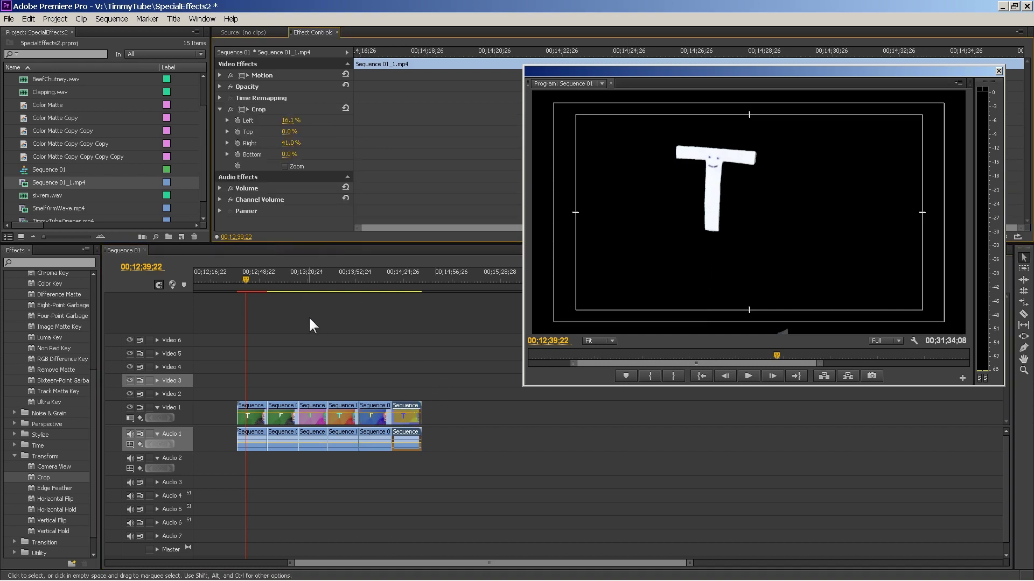
Apply Color Key to the second clip, sampling its pink-purple background as the key color and setting Color Tolerance to 125.
mouse_move(275, 270)
left_mouse_down()
mouse_move(401, 253)
mouse_move(251, 273)
mouse_move(297, 266)
mouse_move(283, 269)
left_mouse_up()
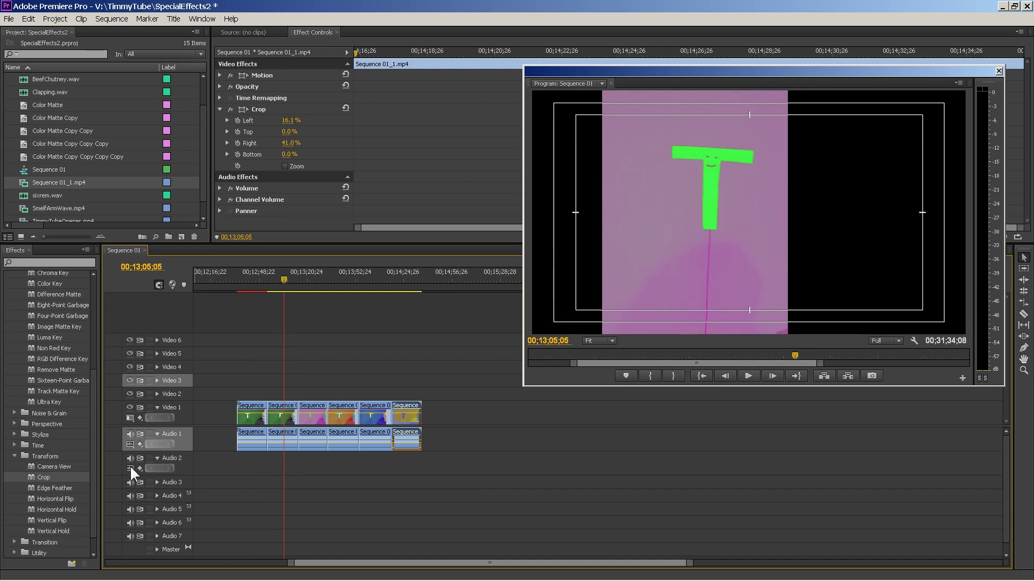
left_click_drag(95, 389, 97, 326)
left_click_drag(32, 388, 287, 408)
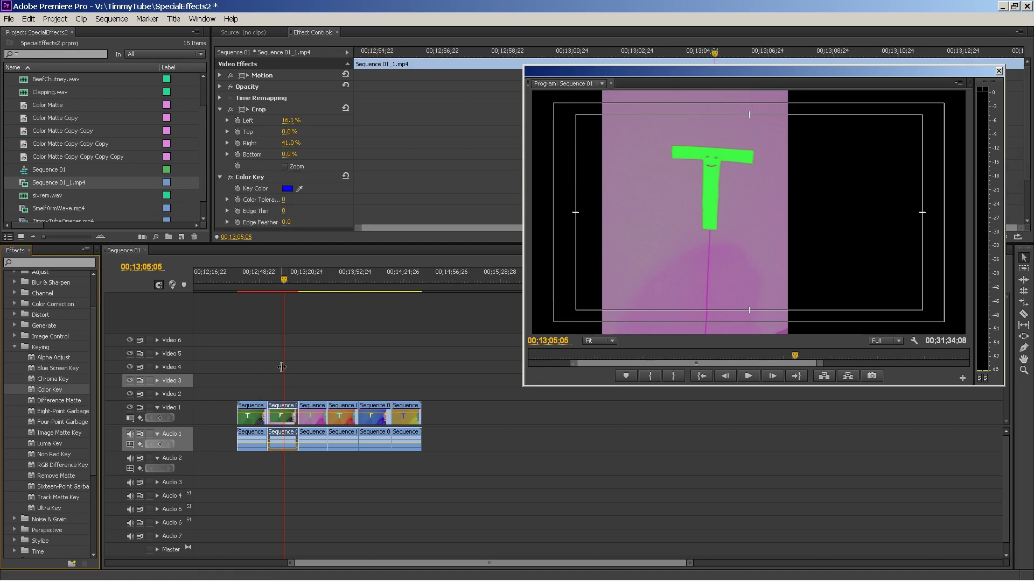
left_click(219, 109)
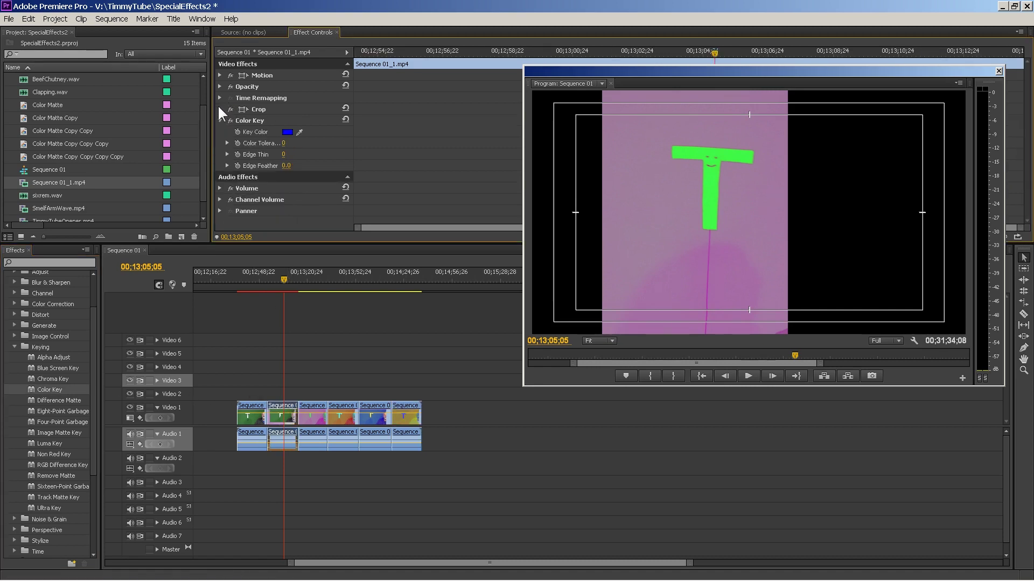
left_click_drag(302, 134, 602, 127)
left_click_drag(283, 143, 315, 143)
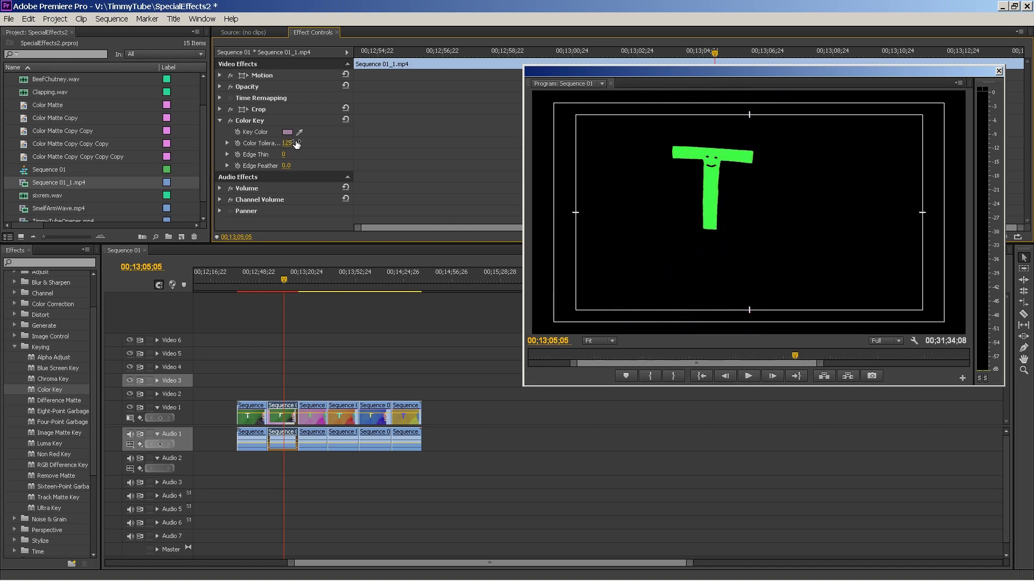
mouse_move(286, 280)
left_mouse_down()
mouse_move(257, 279)
mouse_move(280, 278)
left_mouse_up()
Apply Color Key to the third clip, sampling its orange background as the key color and setting Color Tolerance to 141.
left_click(314, 278)
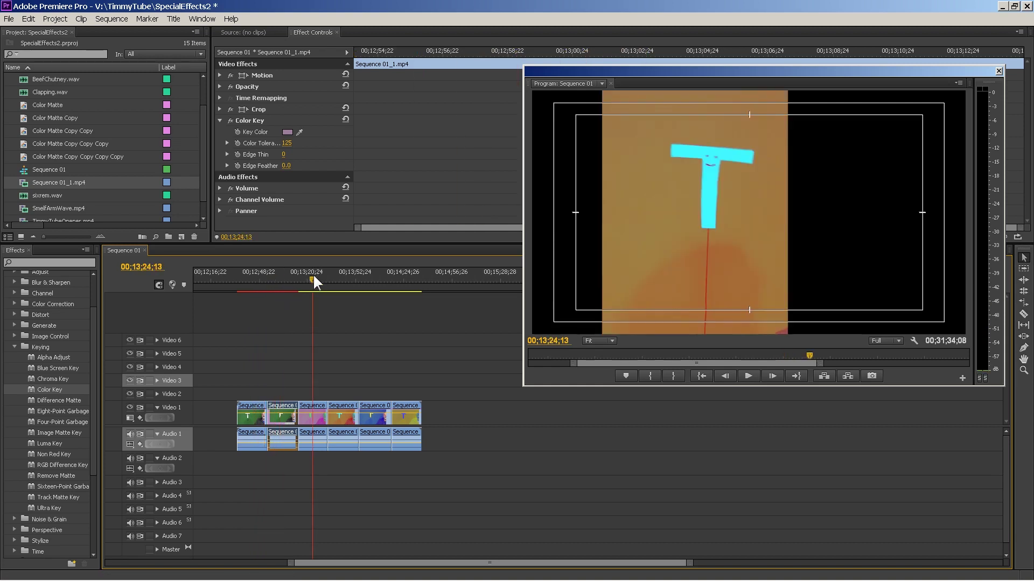
left_click_drag(30, 389, 317, 414)
left_click(220, 110)
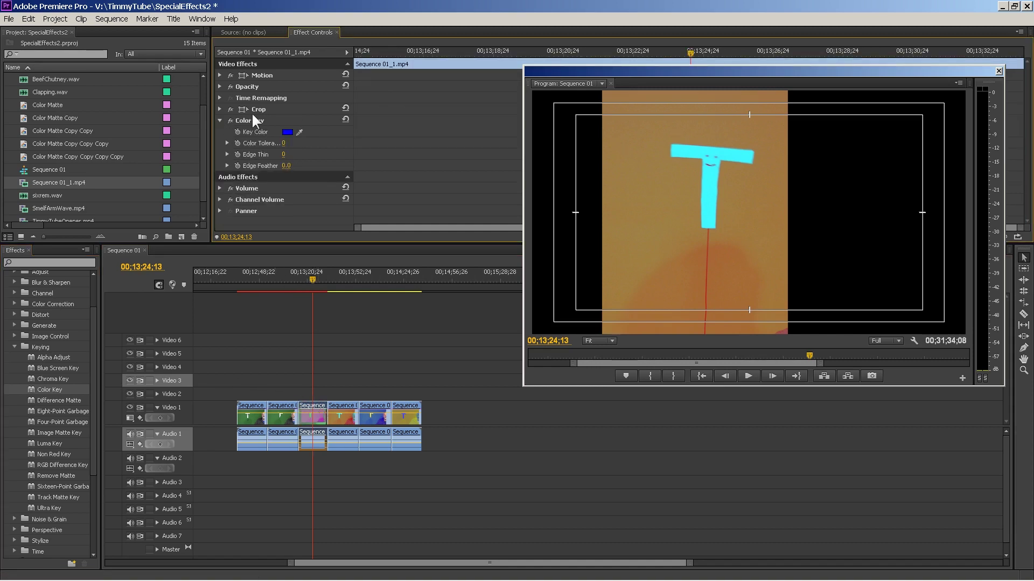
left_click_drag(301, 131, 617, 143)
left_click_drag(662, 176, 661, 176)
left_click_drag(284, 143, 308, 143)
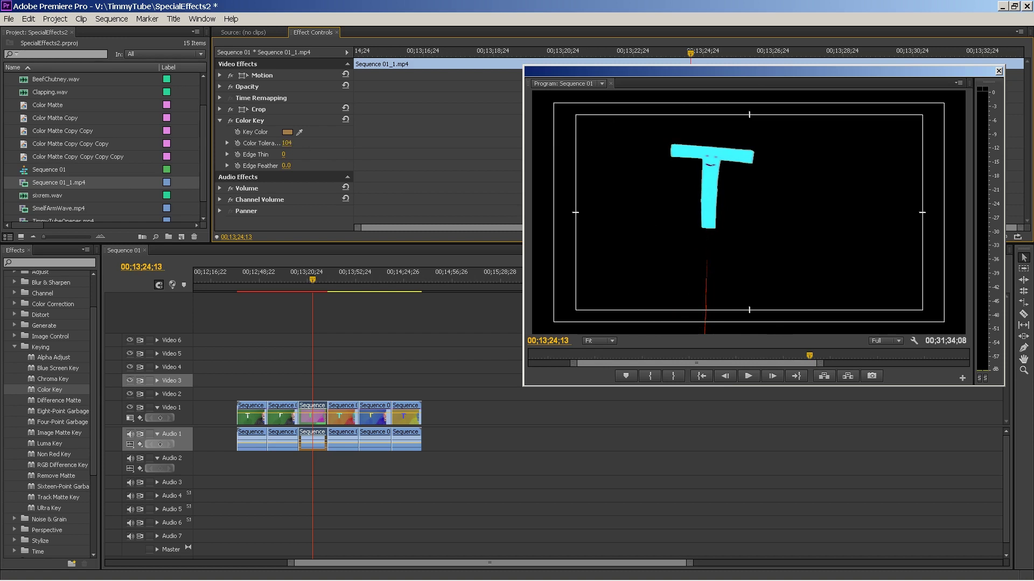
left_click(314, 276)
left_click_drag(314, 276, 316, 276)
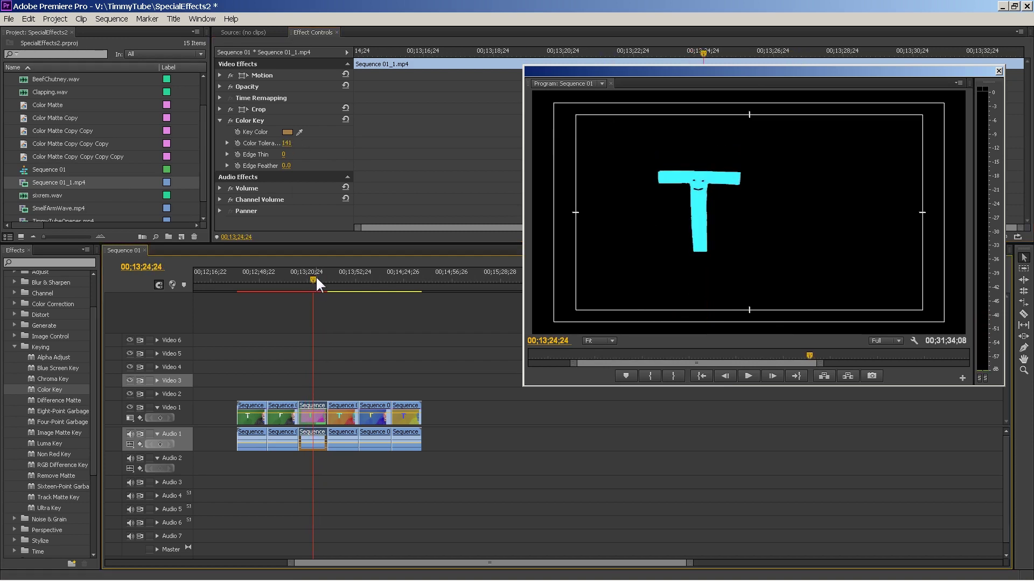
Apply Color Key to the fourth clip, sampling its blue background as the key color and setting Color Tolerance to 122.
left_click(31, 388)
left_click_drag(31, 387, 347, 412)
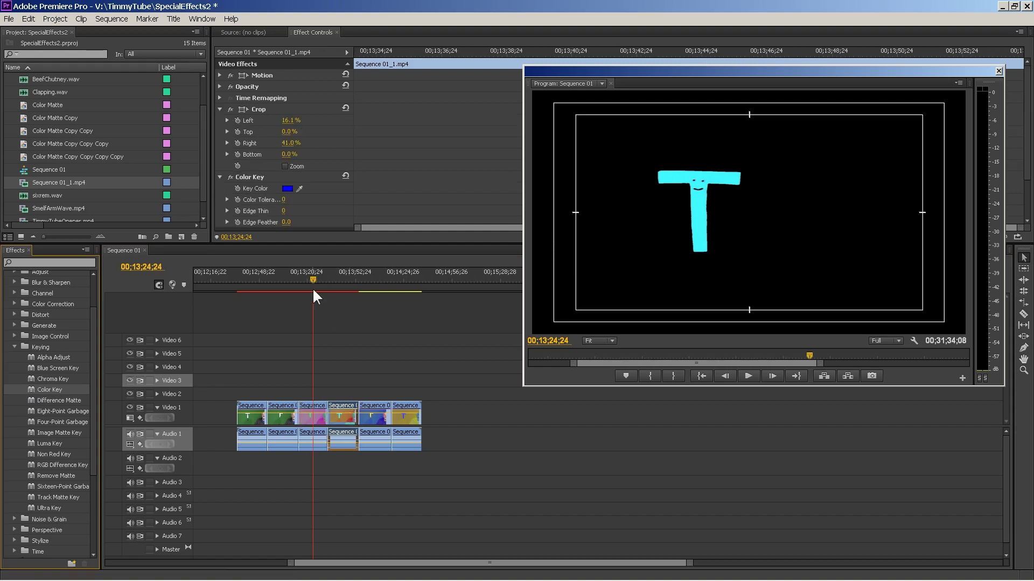
left_click_drag(313, 278, 349, 275)
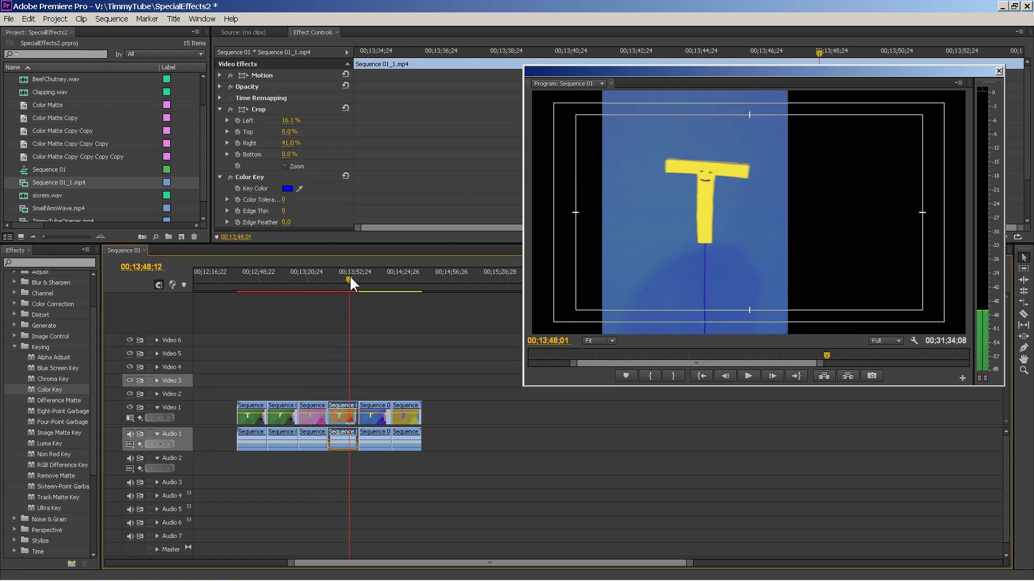
left_click(219, 109)
left_click_drag(299, 132, 699, 140)
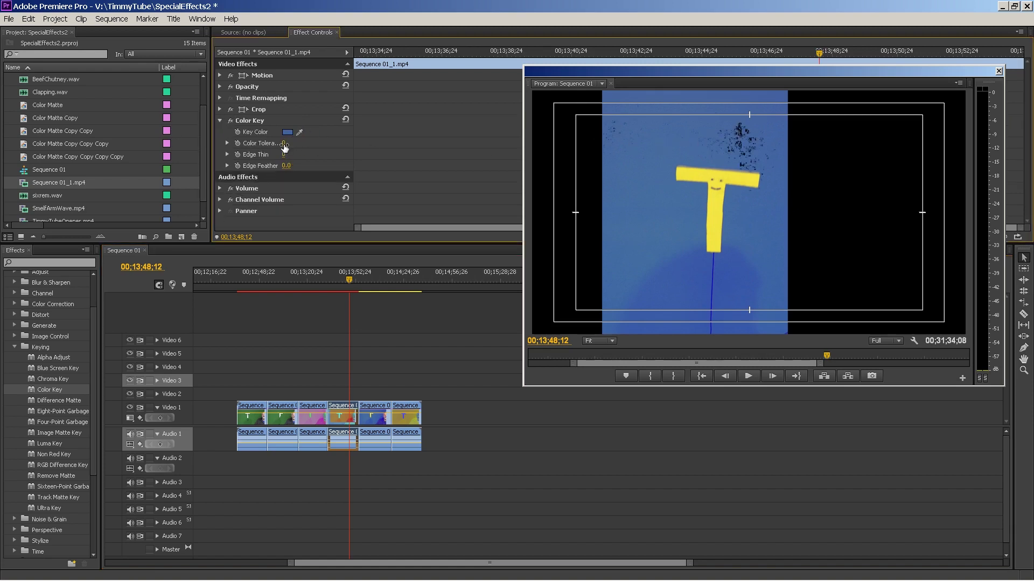
left_click_drag(284, 143, 334, 144)
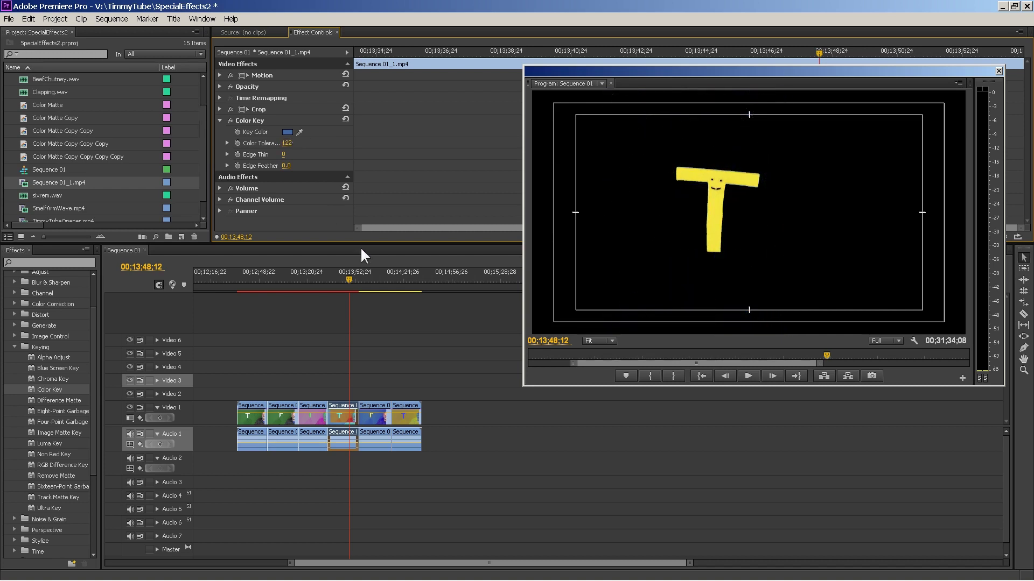
Apply Color Key to the fifth clip, sampling its green background as the key color and setting Color Tolerance to 87.
left_click(373, 277)
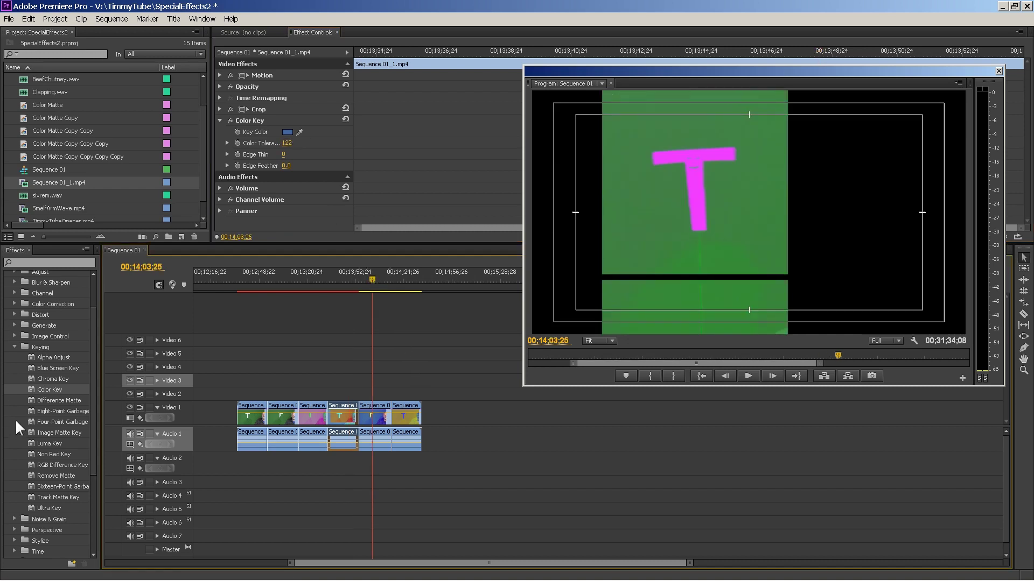
left_click_drag(30, 390, 375, 410)
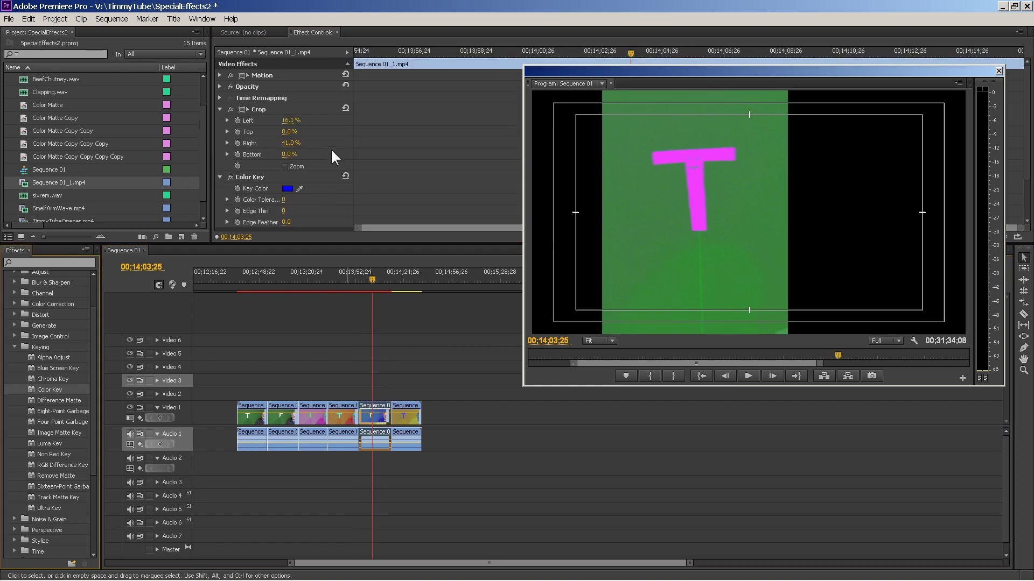
left_click(678, 172)
left_click_drag(284, 200, 319, 200)
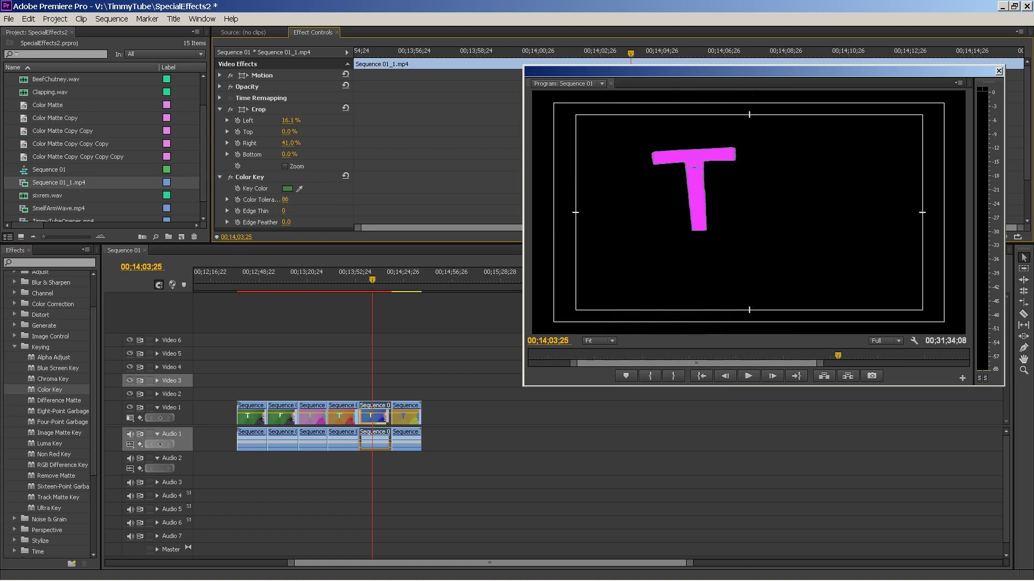
Apply Color Key to the sixth clip, sampling its olive-yellow background as the key color and setting Color Tolerance to 113.
left_click(408, 277)
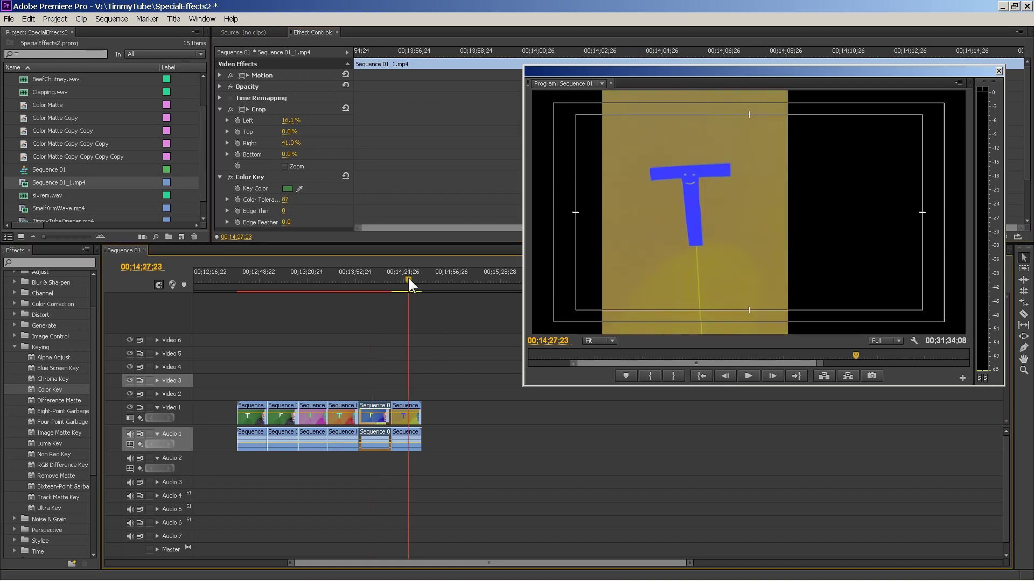
left_click(407, 414)
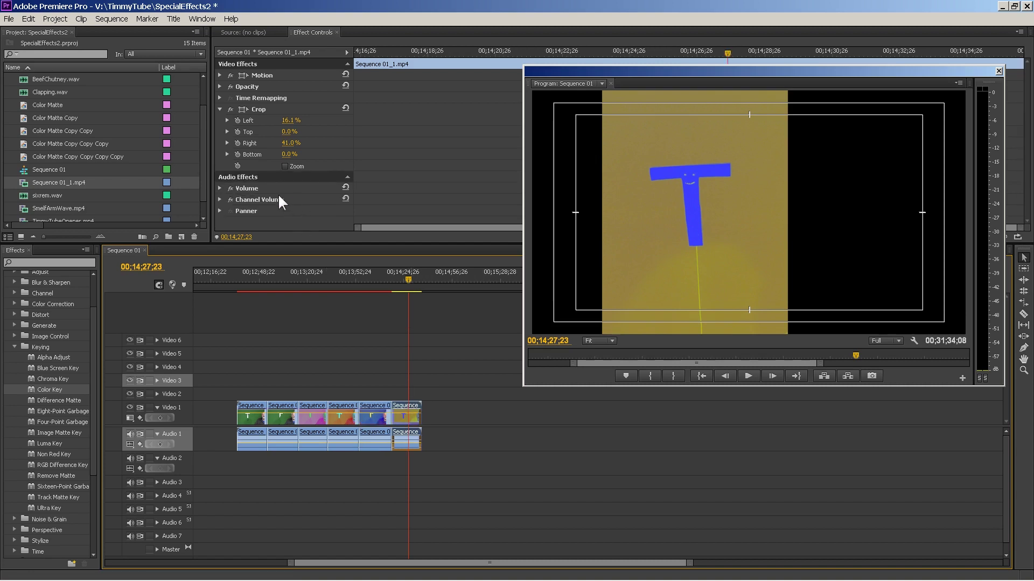
left_click_drag(32, 389, 407, 409)
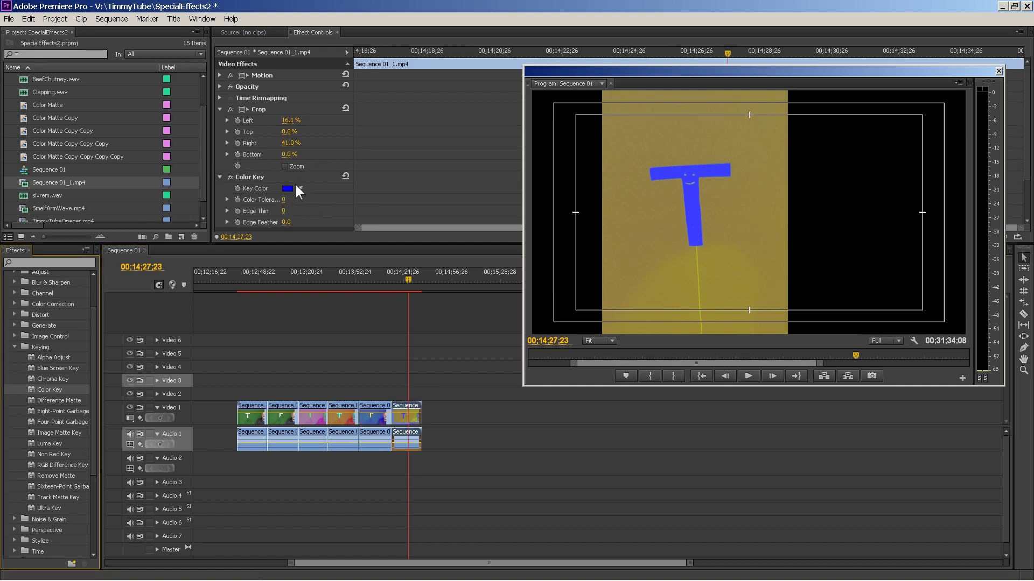
left_click_drag(305, 186, 710, 150)
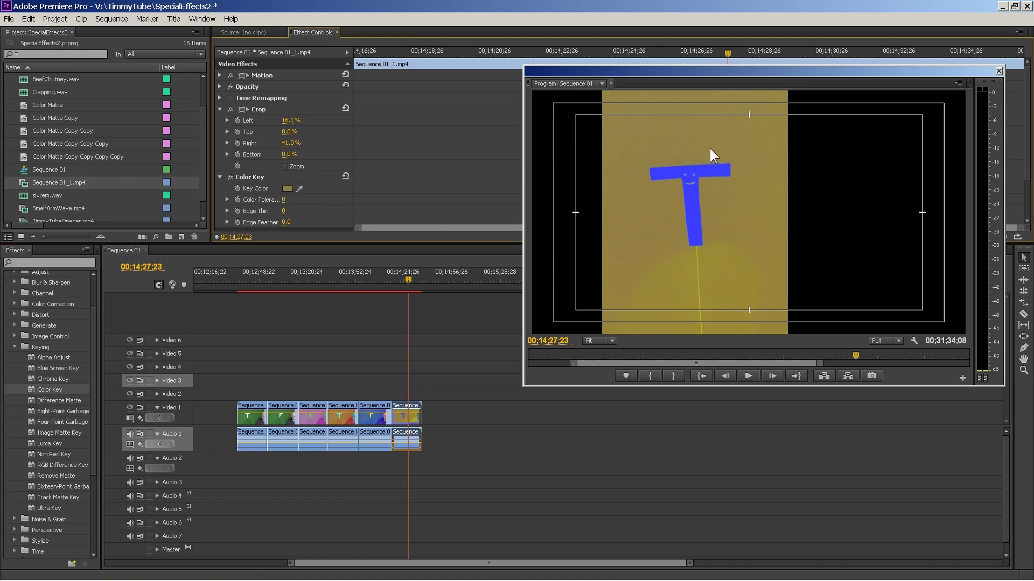
left_click_drag(283, 200, 331, 200)
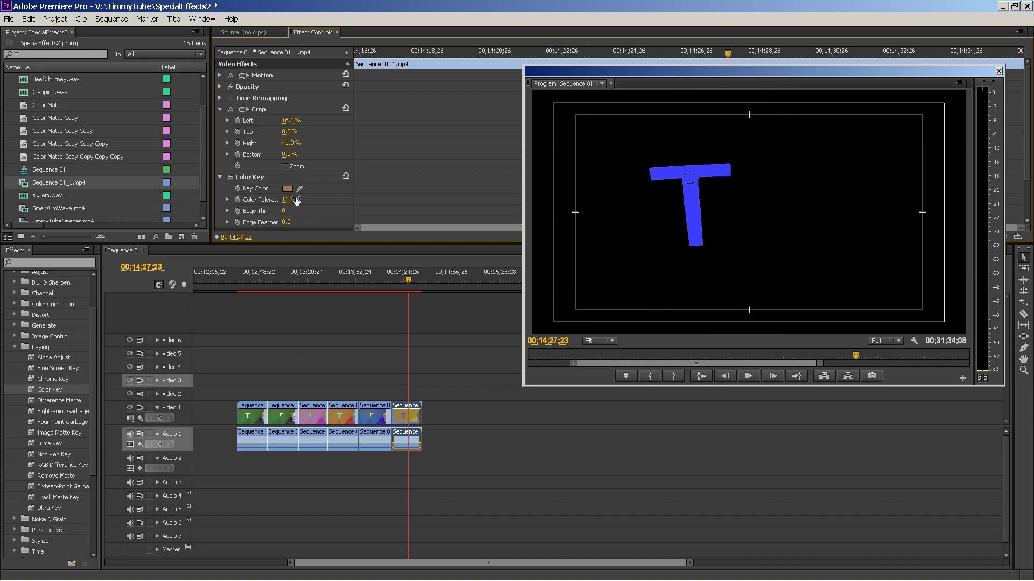
Scrub back through the fifth and fourth clips to check how cleanly their backgrounds are keyed out.
left_click_drag(405, 276, 375, 274)
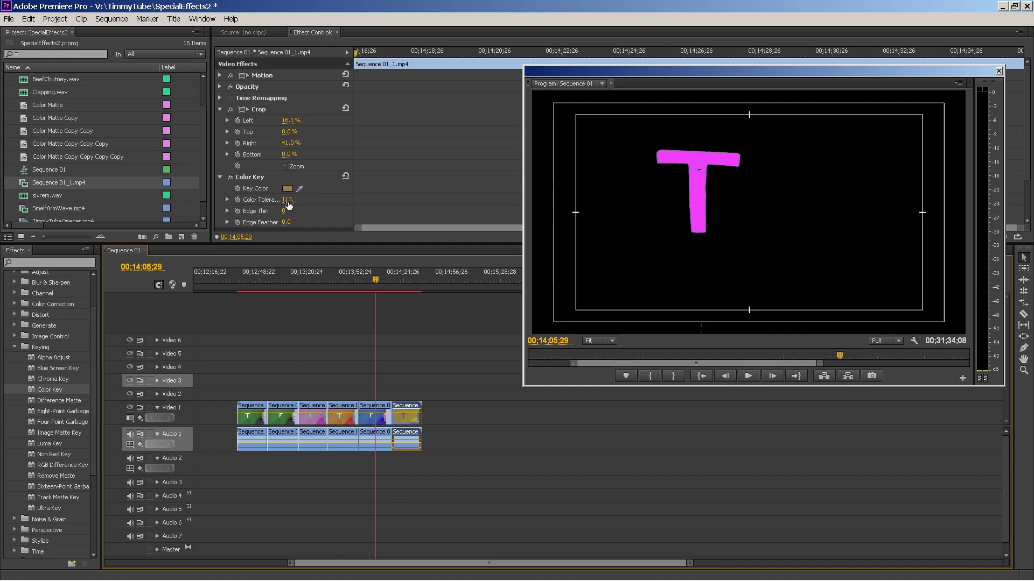
mouse_move(376, 279)
left_mouse_down()
mouse_move(360, 276)
mouse_move(370, 276)
left_mouse_up()
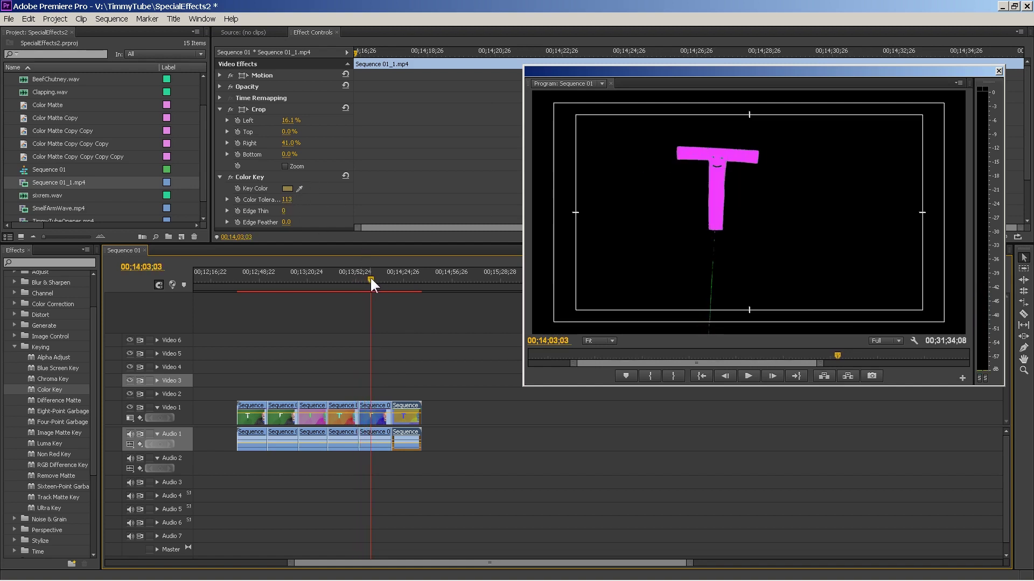
left_click_drag(287, 200, 290, 199)
key("Return")
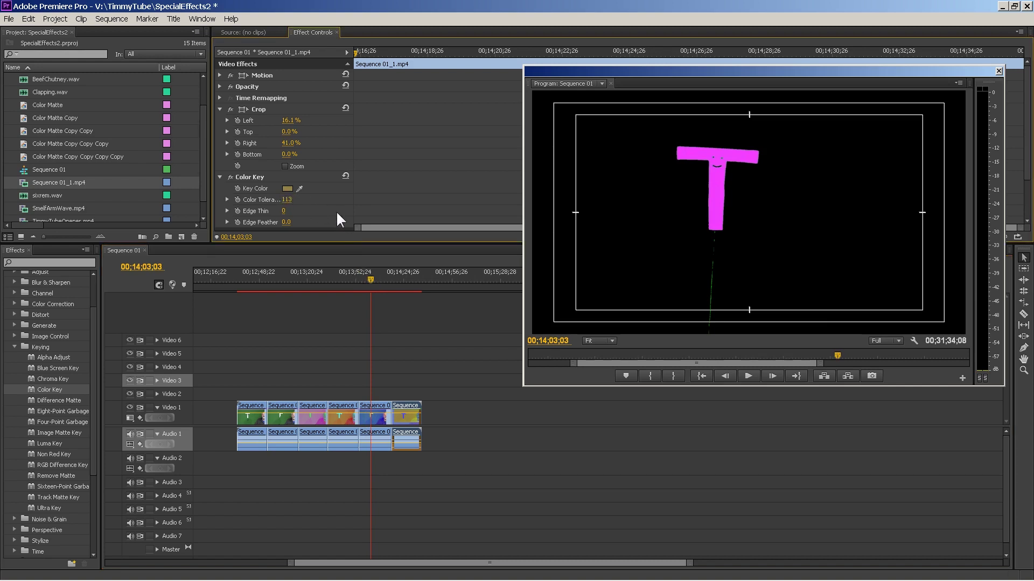
left_click_drag(377, 272, 345, 273)
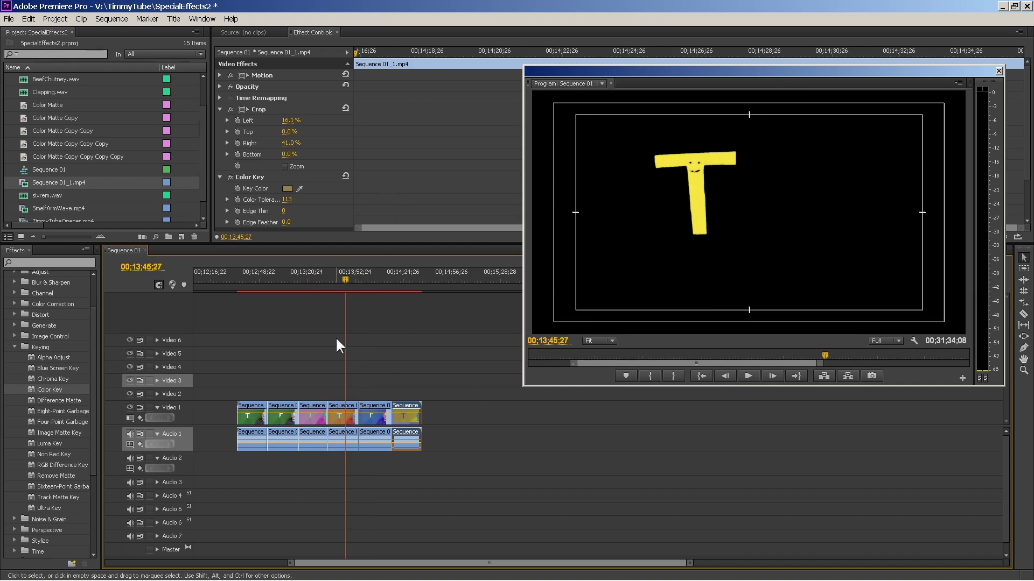
Scale the first clip's white T to 73% and position it at 718, 375.
left_click_drag(260, 276, 249, 279)
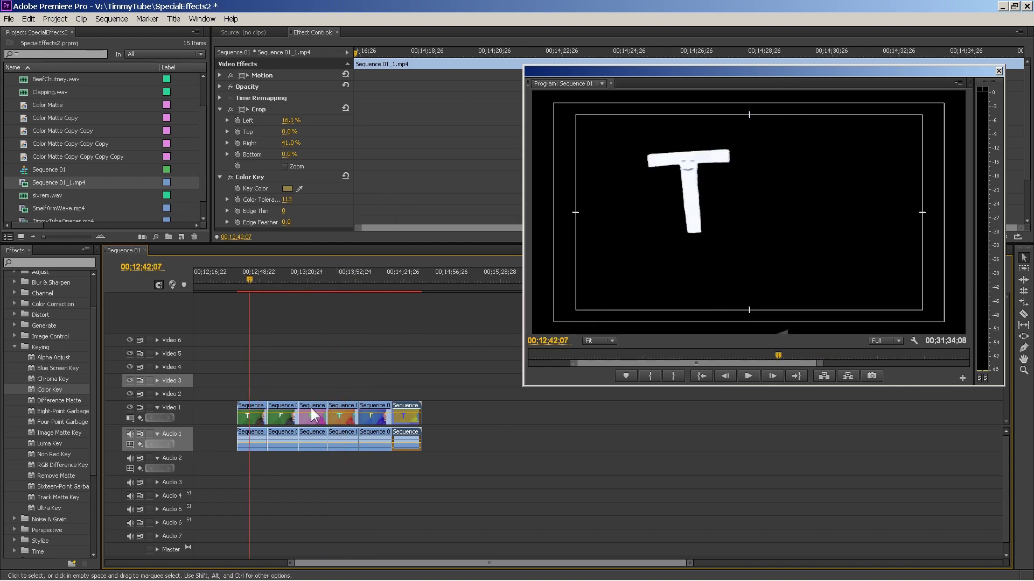
left_click(256, 404)
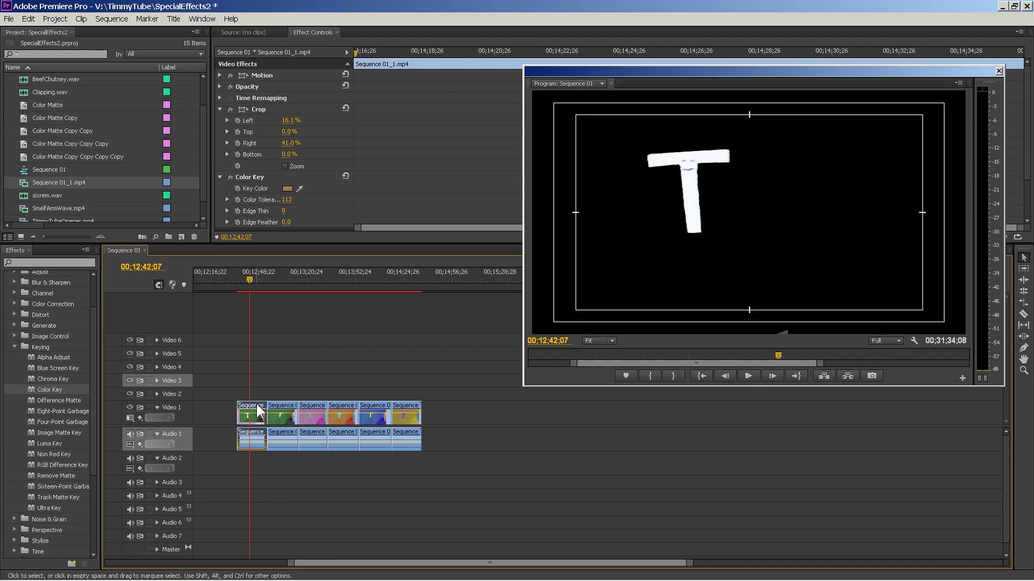
left_click(220, 75)
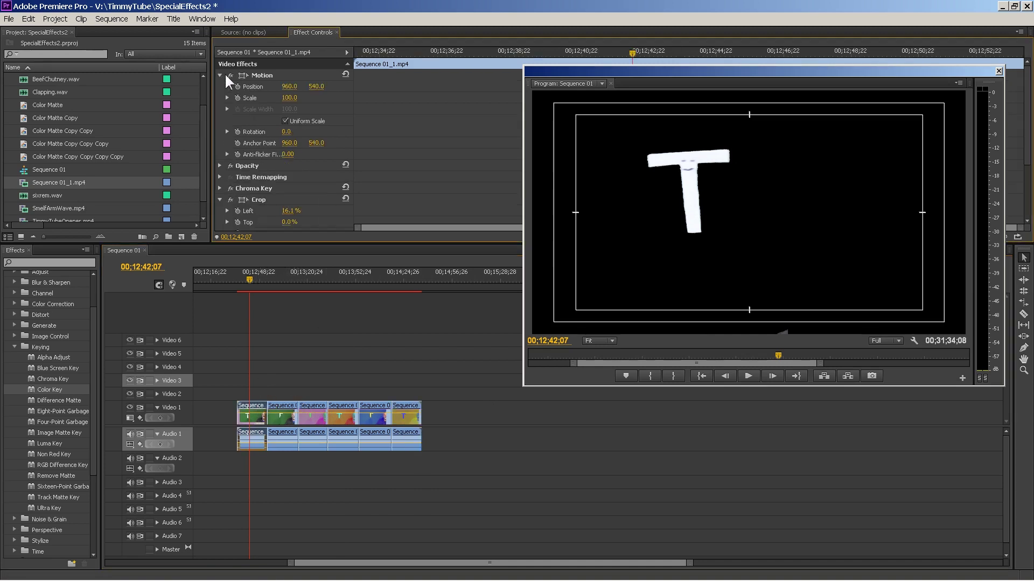
mouse_move(288, 97)
left_mouse_down()
mouse_move(269, 97)
mouse_move(317, 89)
mouse_move(279, 89)
left_mouse_up()
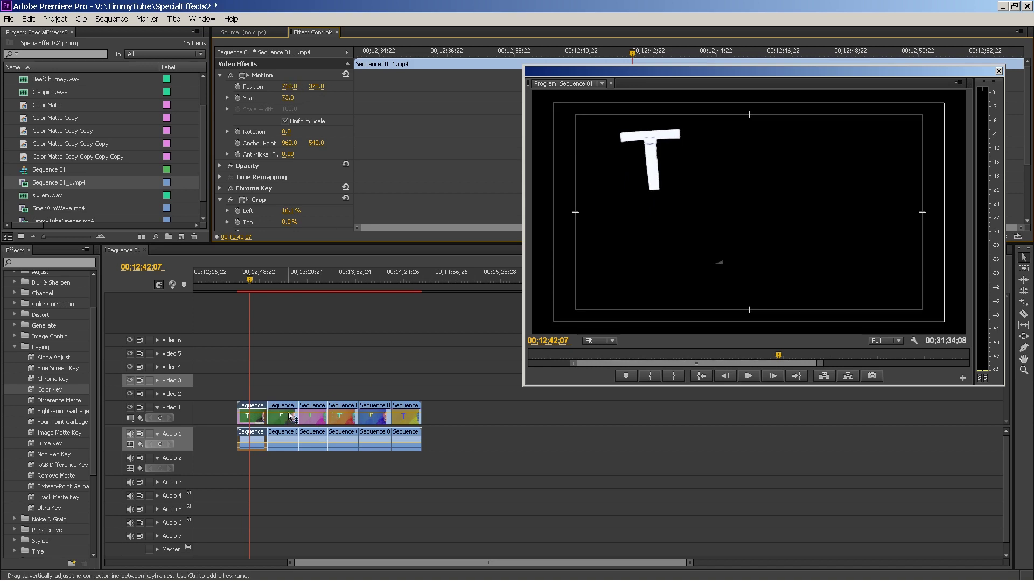
Stack the second clip on Video 2 above the first, scale it to 67% and position it at 1163, 342.
left_click_drag(291, 412, 258, 399)
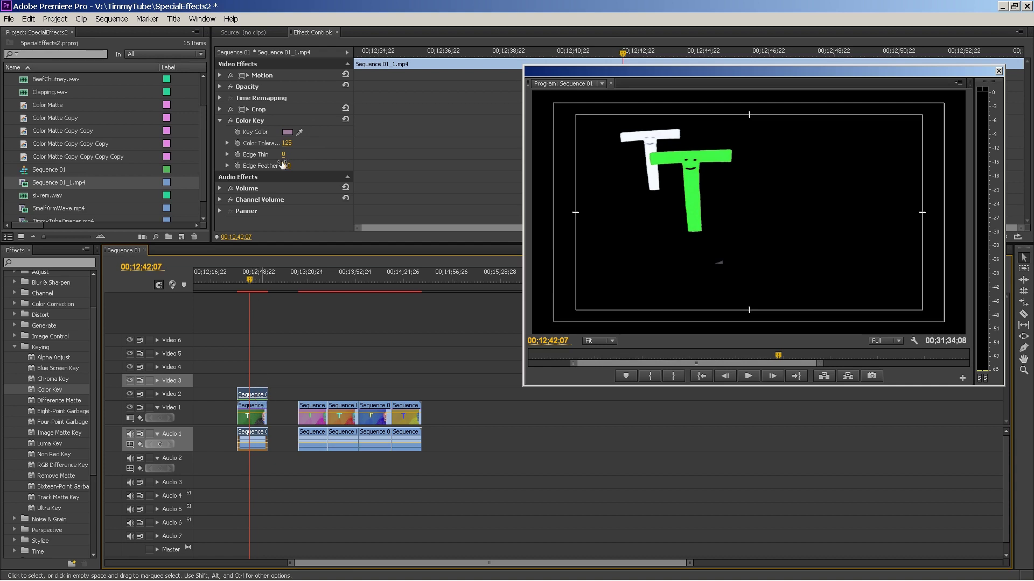
left_click(220, 75)
mouse_move(288, 97)
left_mouse_down()
mouse_move(269, 97)
mouse_move(316, 88)
mouse_move(293, 87)
left_mouse_up()
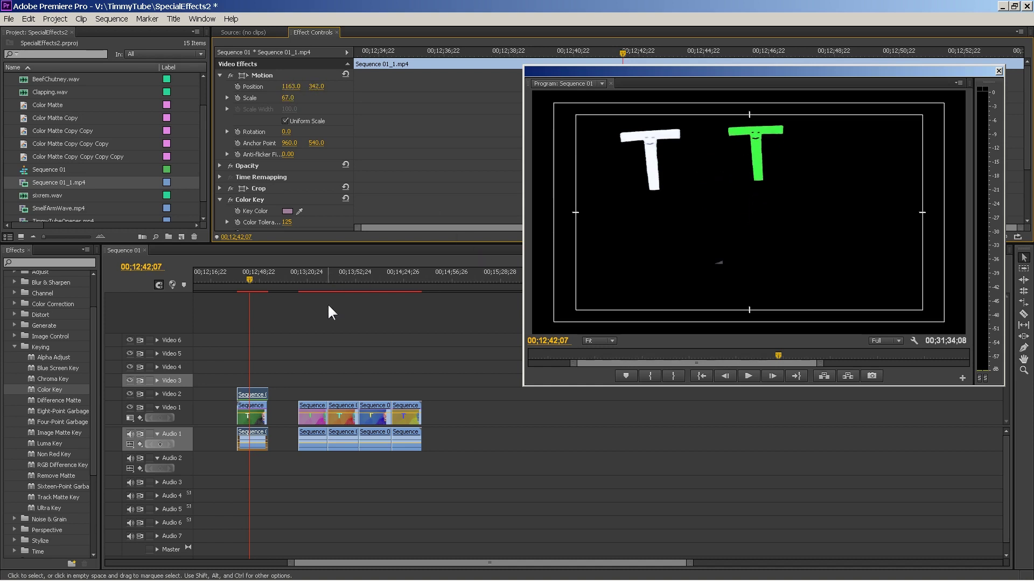
Stack the third clip on Video 3 above the others, scale it to 73% and position it at 960, 812.
left_click(311, 280)
left_click_drag(321, 409, 256, 389)
left_click(251, 275)
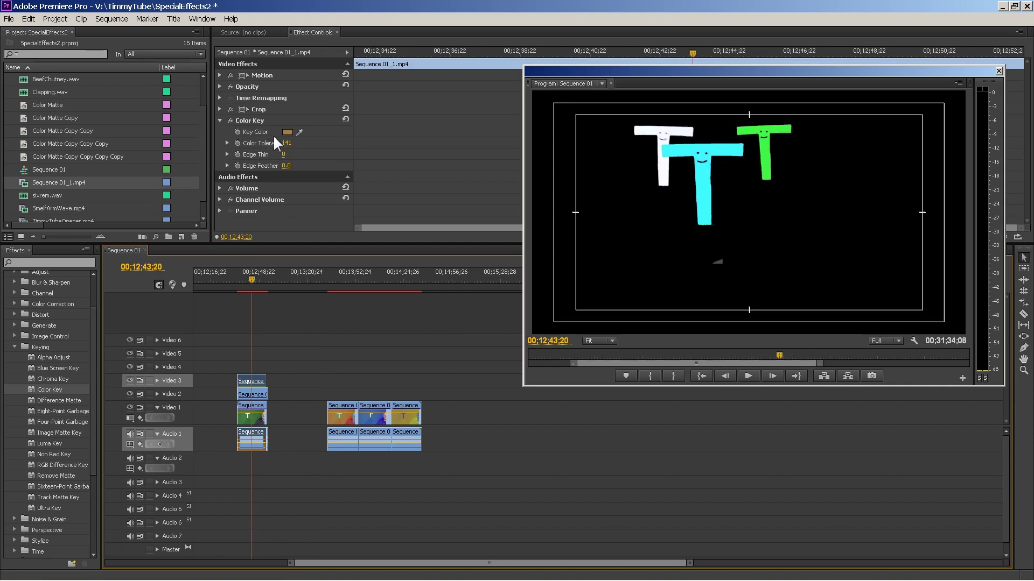
left_click(220, 76)
left_click_drag(288, 98, 523, 290)
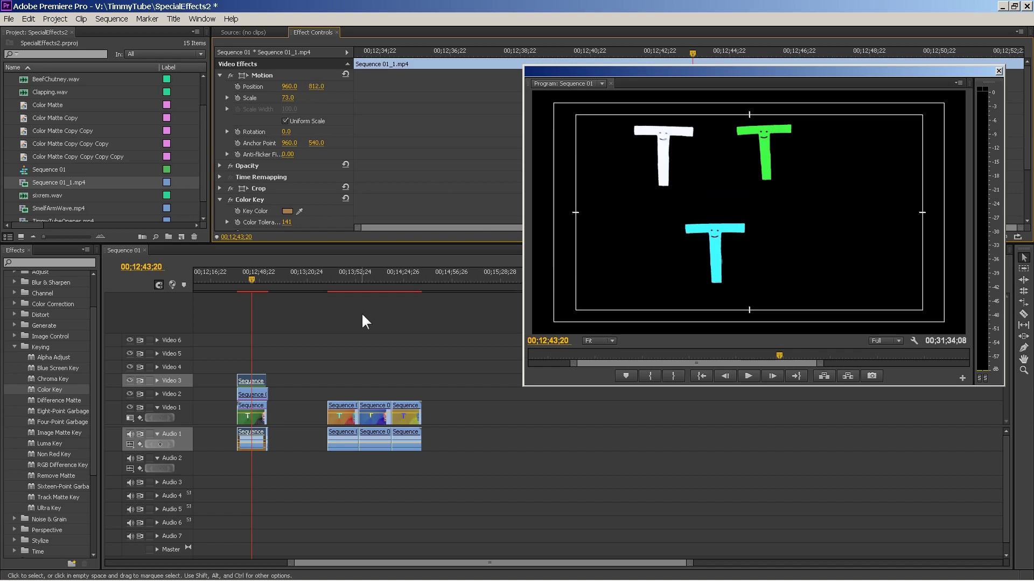
Stack the fourth clip on Video 4, then scale down its yellow T and place it at the right side of the frame.
left_click(346, 279)
left_click_drag(334, 411, 248, 377)
left_click(253, 275)
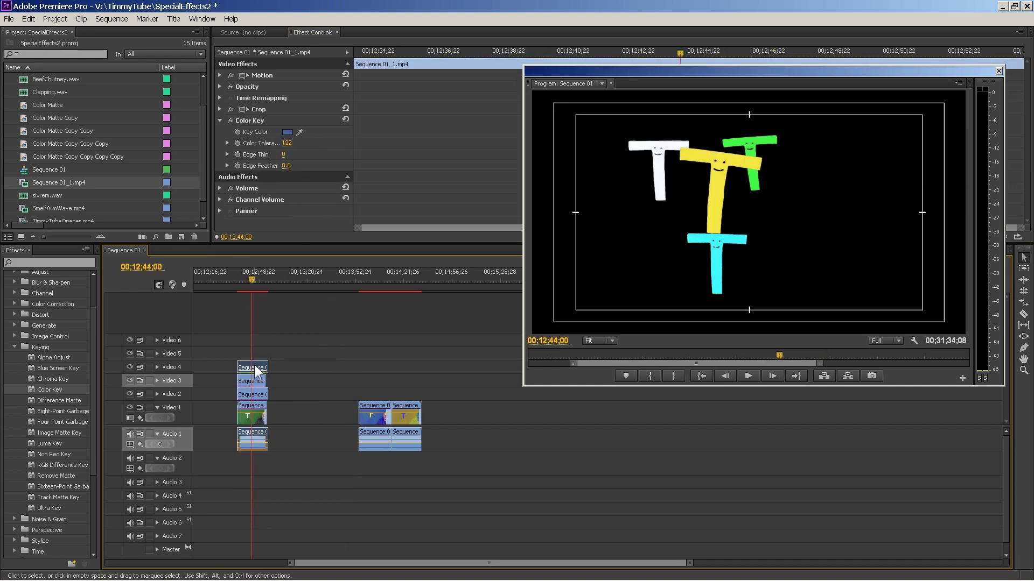
left_click(219, 74)
mouse_move(289, 89)
left_mouse_down()
mouse_move(310, 90)
mouse_move(300, 108)
mouse_move(296, 100)
left_mouse_up()
Stack the fifth clip on Video 5, scale down its magenta T and place it in the lower right of the frame.
left_click_drag(387, 410, 263, 357)
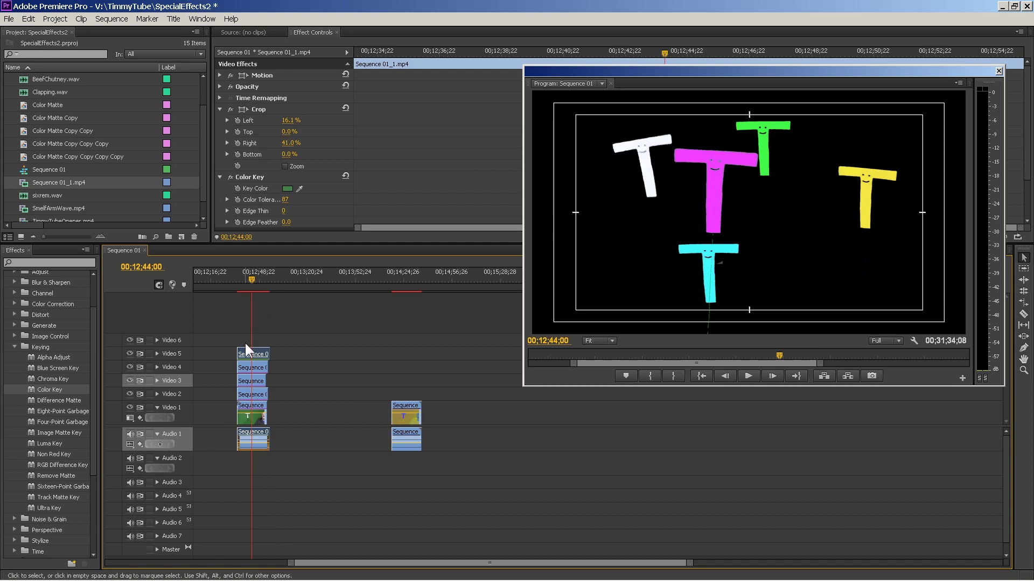
left_click(220, 74)
left_click(288, 98)
type("85")
key("Return")
left_click_drag(291, 98, 525, 87)
Stack the sixth clip on Video 6, scale it to 68% and position it at 517, 822.
left_click_drag(405, 409, 254, 343)
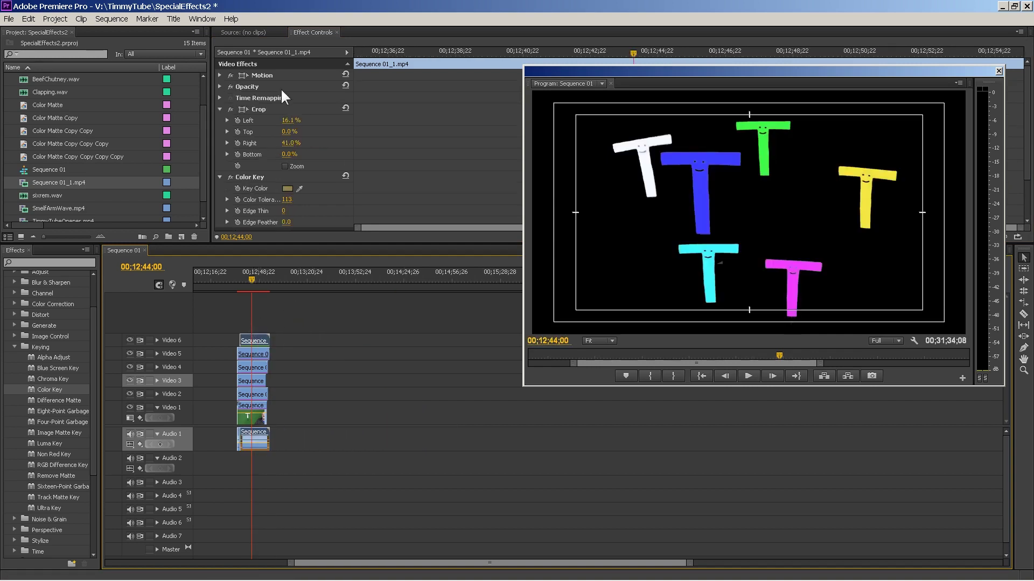
left_click(221, 74)
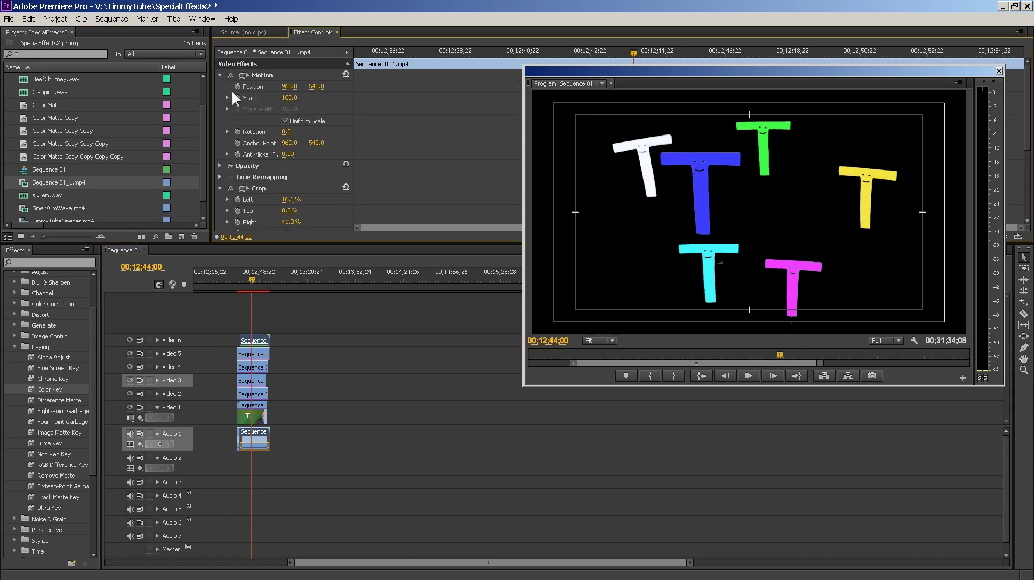
left_click_drag(287, 98, 99, 87)
left_click_drag(316, 86, 468, 86)
Play back the stacked clips to preview all six colored Ts together.
left_click_drag(250, 279, 244, 279)
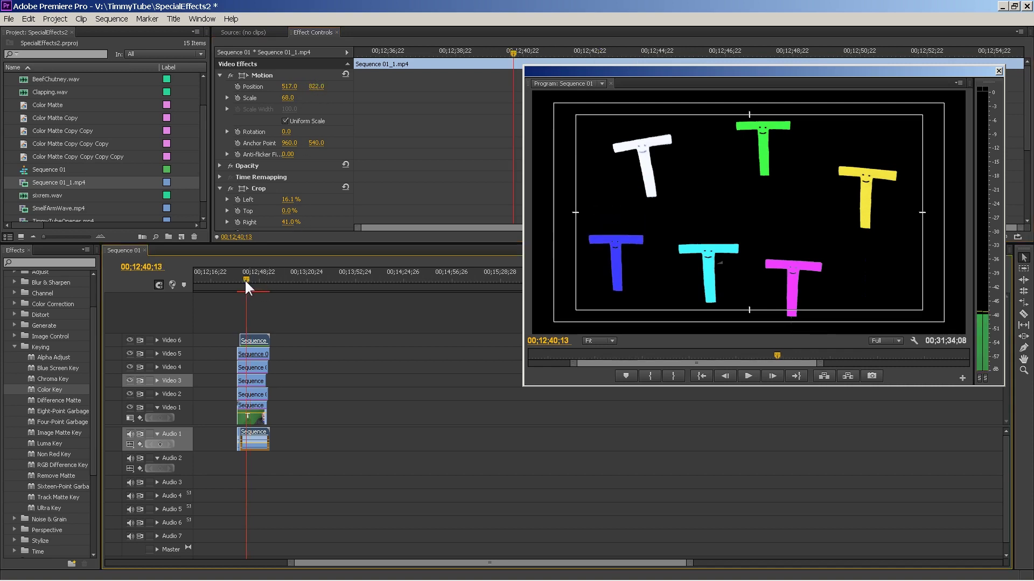
left_click(752, 375)
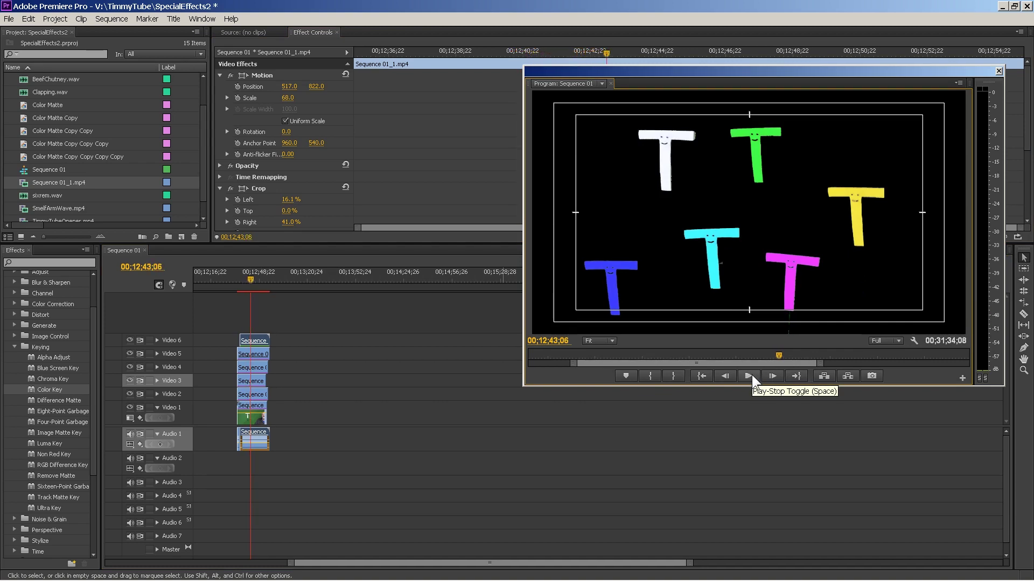
left_click(749, 376)
left_click_drag(250, 273, 253, 276)
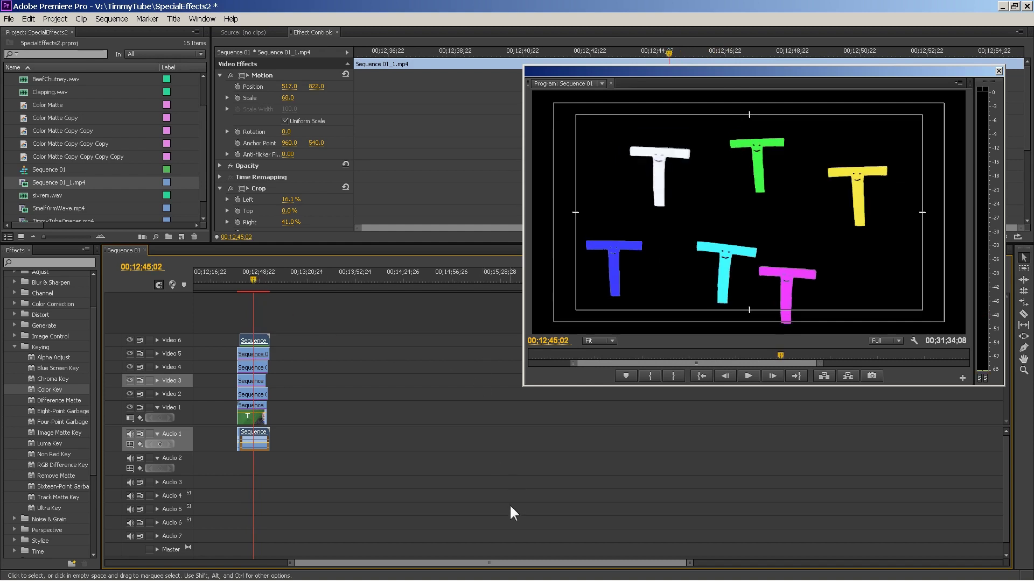
Fit the work area to the stacked clips and align the Video 6 clip's start with the clips below it.
left_click_drag(509, 563, 467, 564)
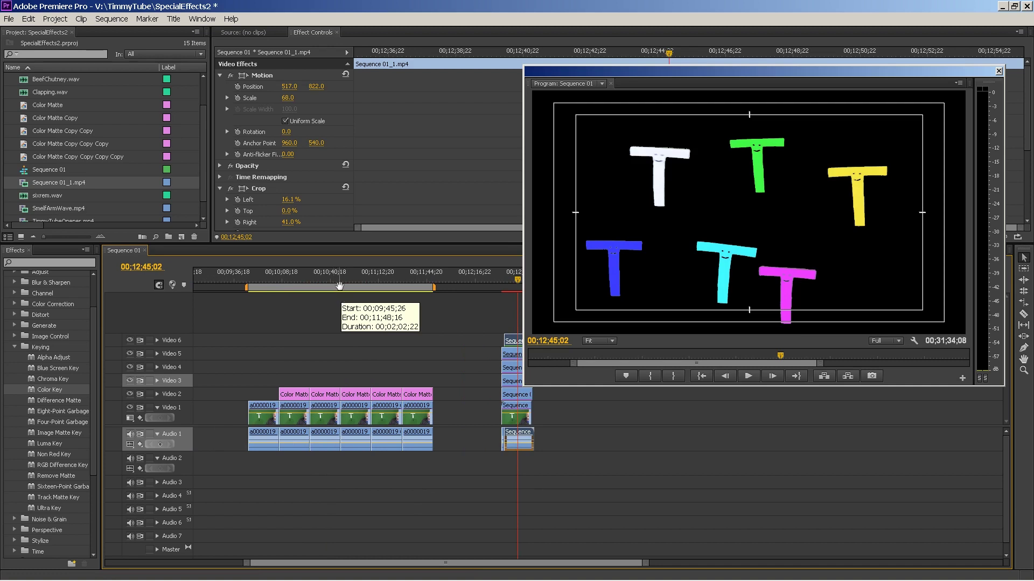
left_click_drag(339, 287, 538, 299)
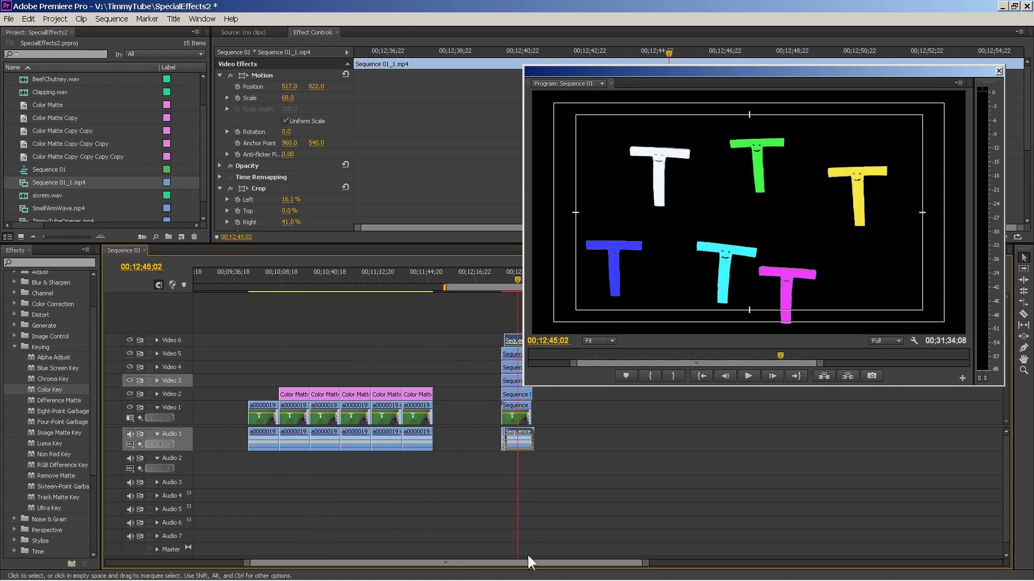
left_click_drag(525, 560, 557, 564)
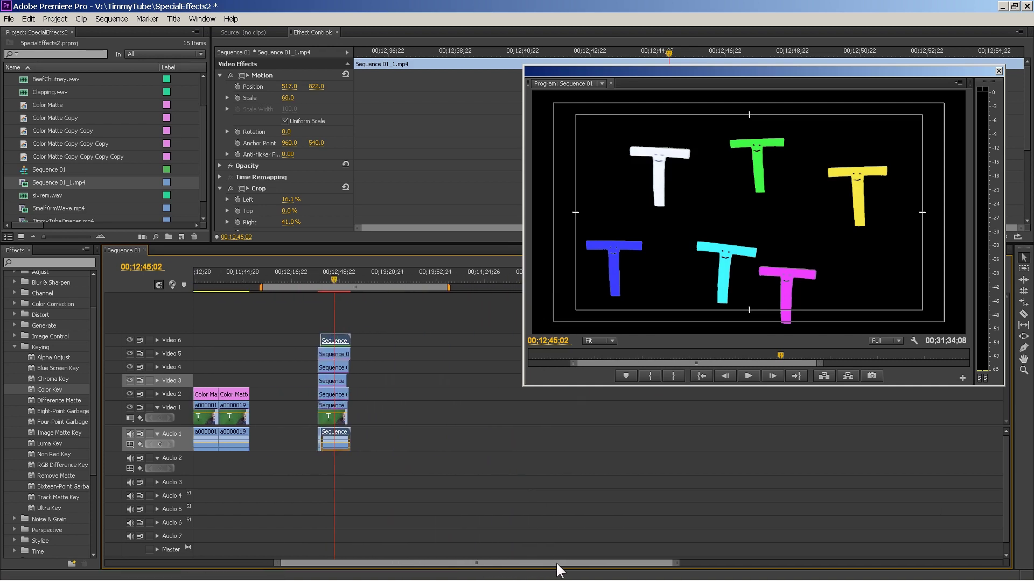
left_click_drag(264, 286, 314, 298)
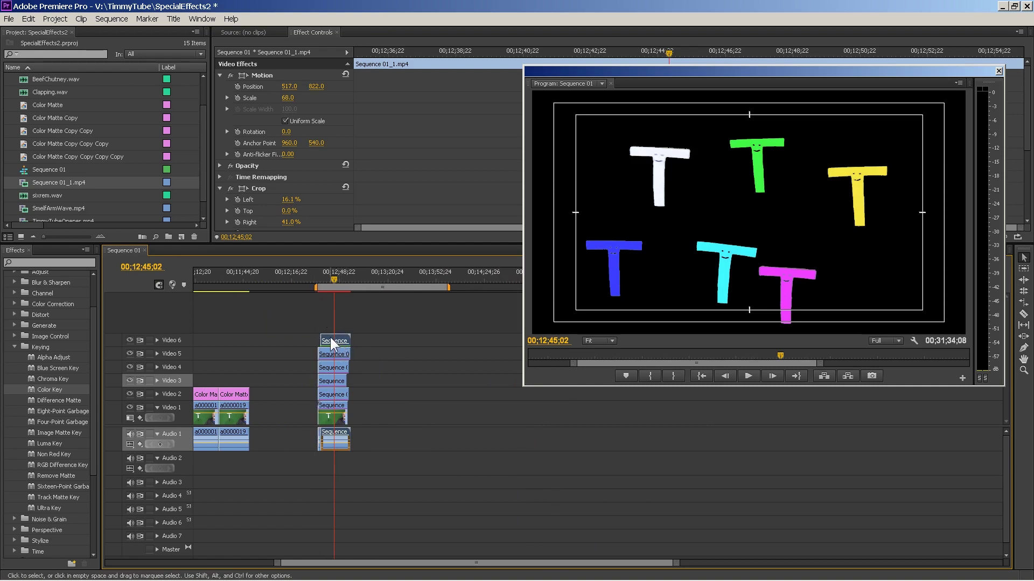
left_click_drag(332, 344, 330, 341)
left_click_drag(449, 287, 332, 279)
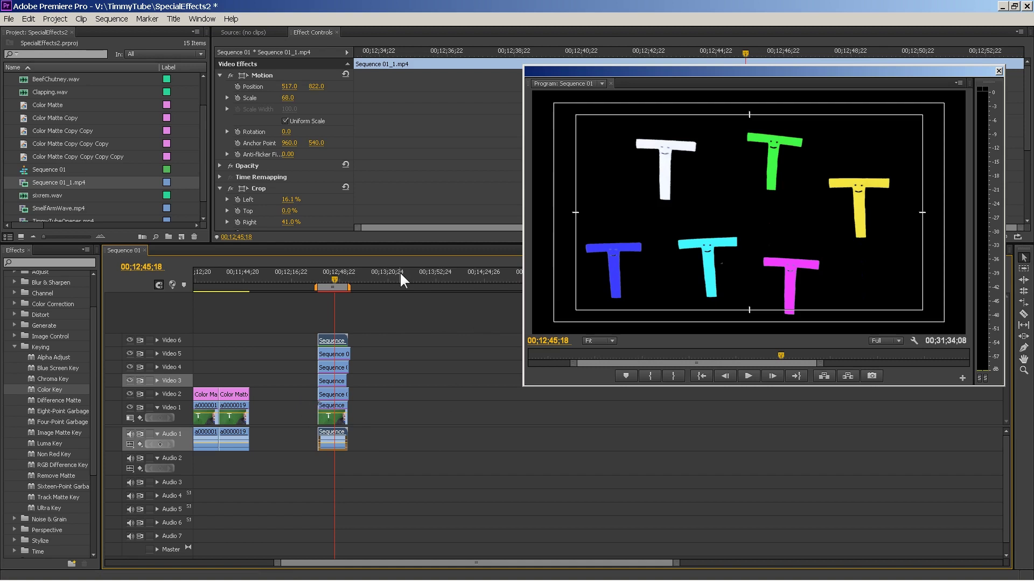
Render the effects in the work area over the stacked clips.
left_click_drag(220, 276, 331, 279)
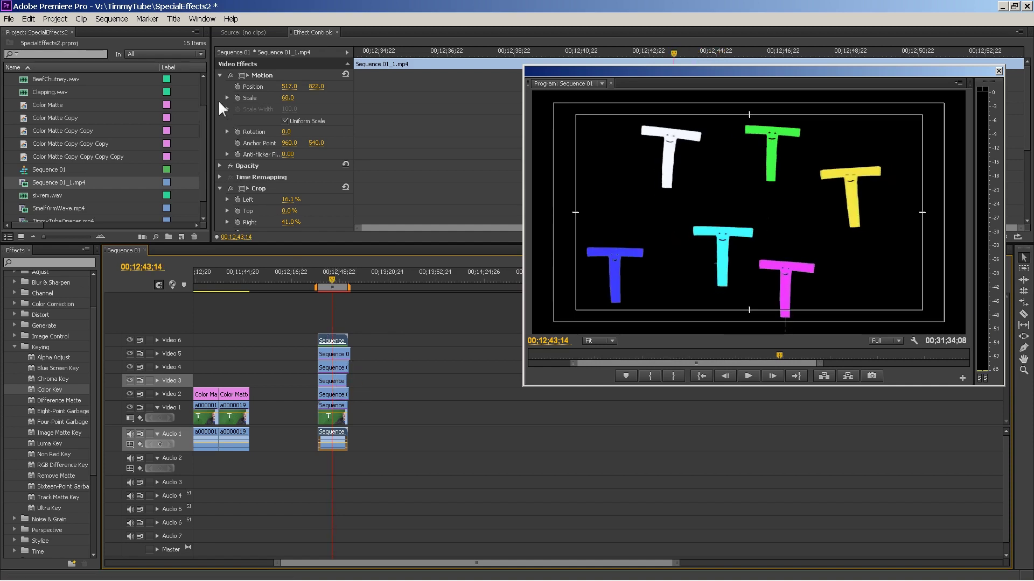
left_click(119, 18)
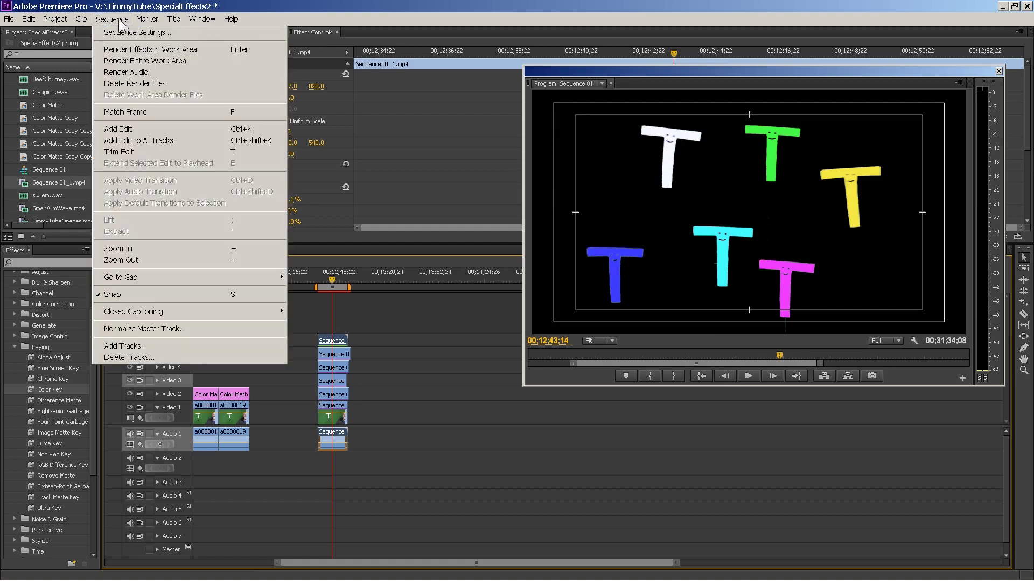
left_click(144, 48)
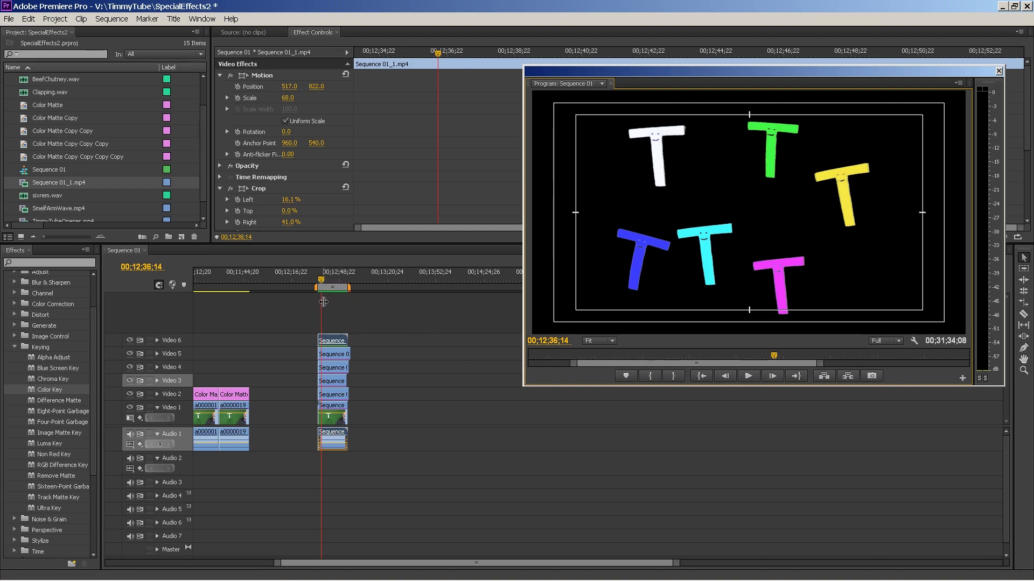
Play back the rendered section to check the six-T composite.
left_click_drag(322, 280, 325, 280)
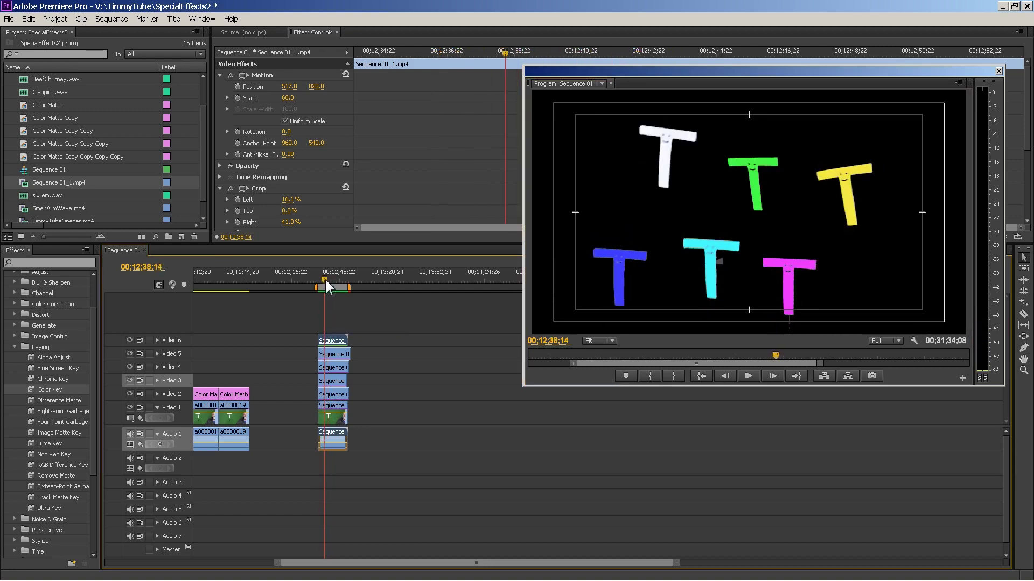
left_click(748, 375)
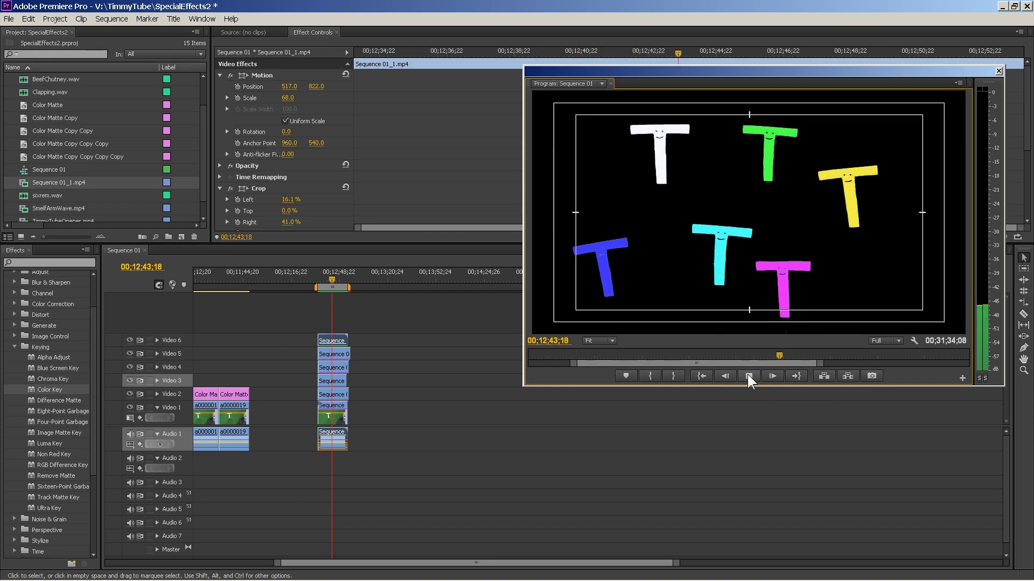
left_click(747, 374)
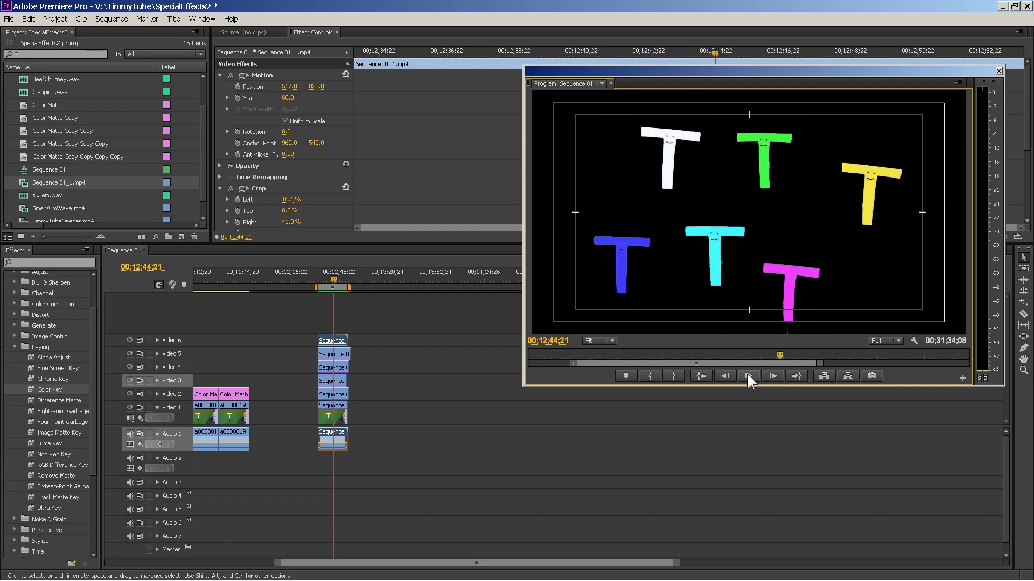